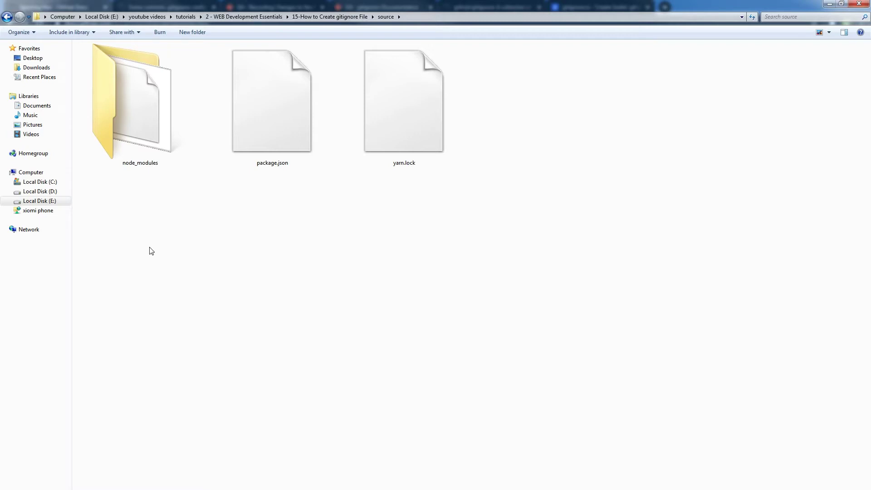
# - Open package.json in the editor and highlight its localtunnel and webpack dependencies
pyautogui.click(131, 114)
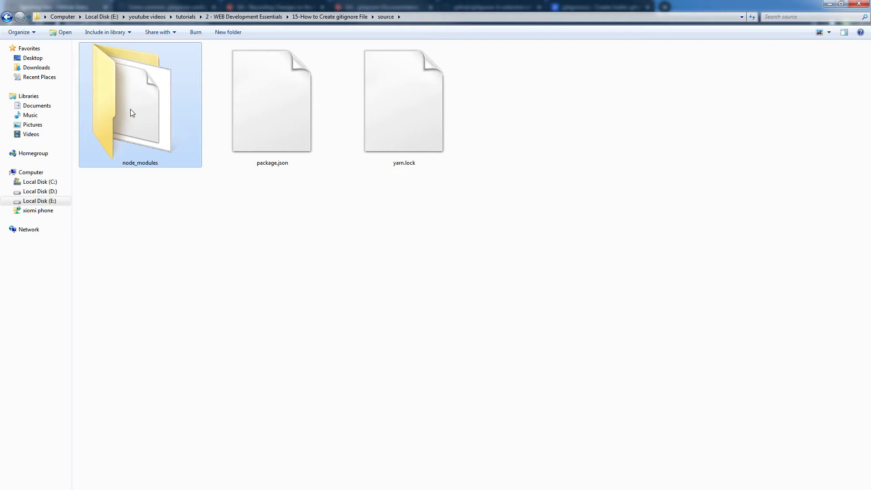
pyautogui.moveTo(288, 205); pyautogui.dragTo(262, 107)
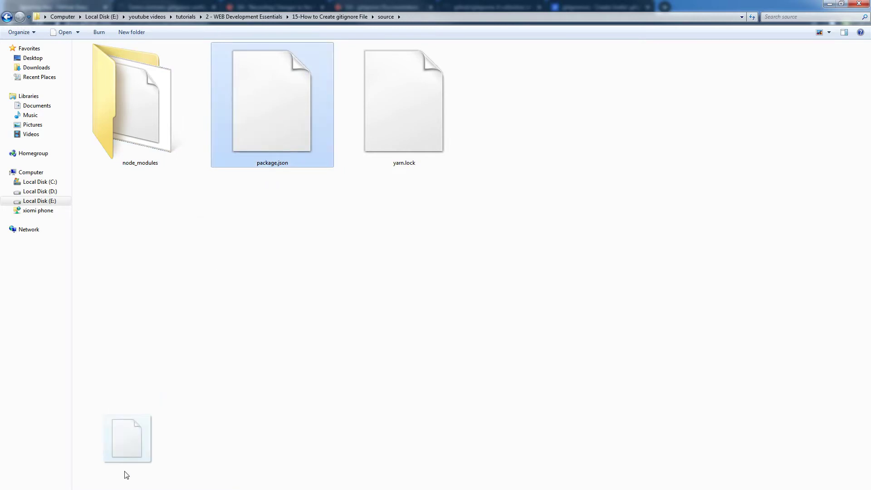
pyautogui.moveTo(271, 164); pyautogui.dragTo(125, 488)
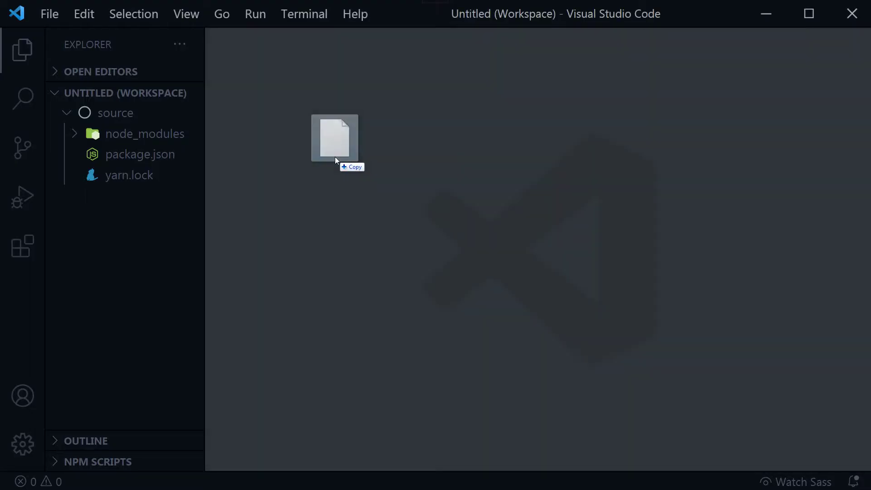
pyautogui.moveTo(331, 146); pyautogui.dragTo(336, 157)
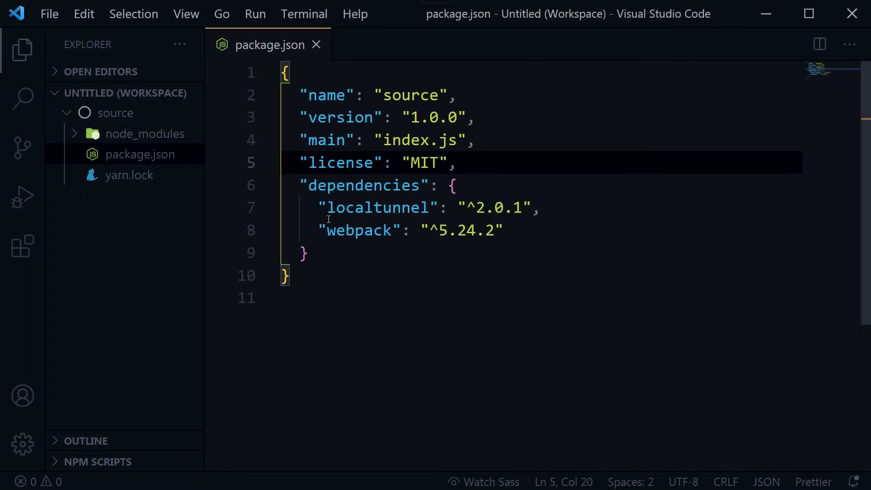
pyautogui.moveTo(319, 208); pyautogui.dragTo(521, 235)
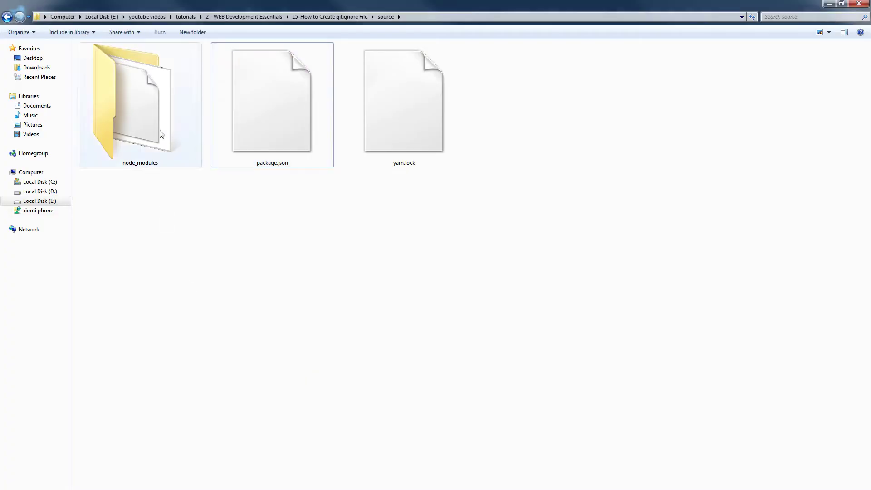
# - Browse node_modules, return to the source folder, and clear both selections
pyautogui.doubleClick(161, 135)
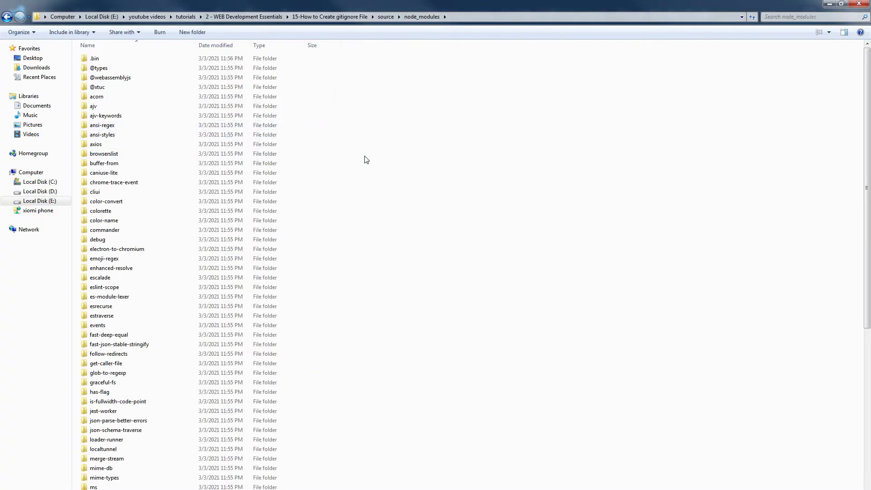
pyautogui.scroll(-7, 406, 189)
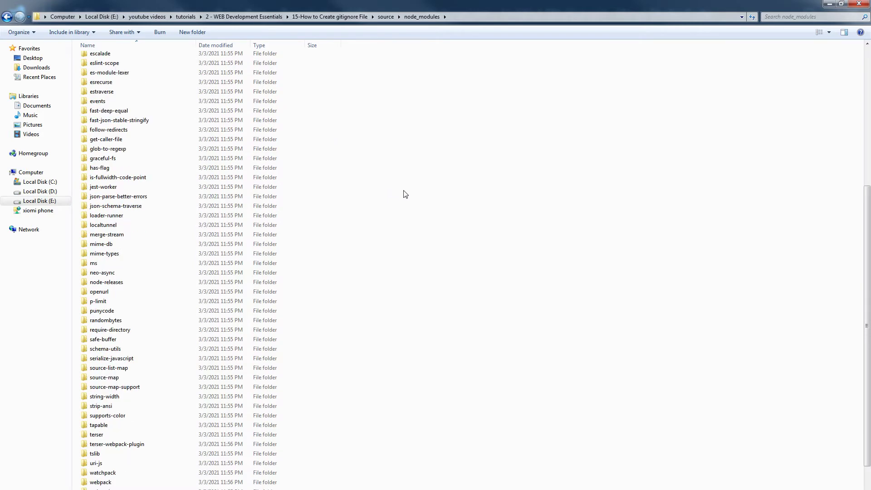
pyautogui.scroll(-2, 406, 188)
pyautogui.scroll(4, 404, 194)
pyautogui.scroll(4, 404, 194)
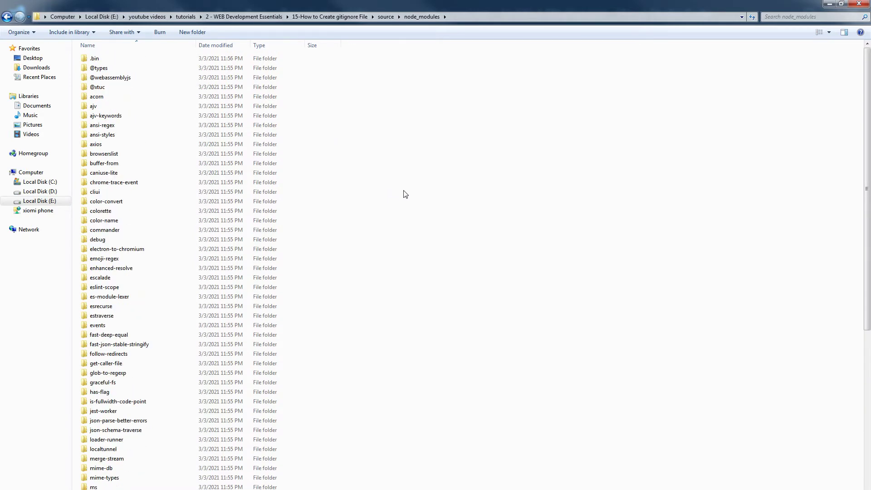
pyautogui.click(386, 17)
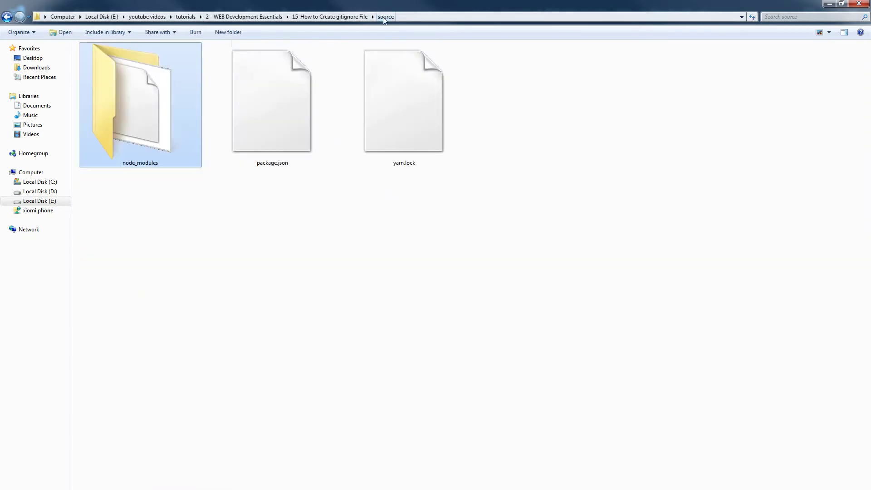
pyautogui.click(307, 235)
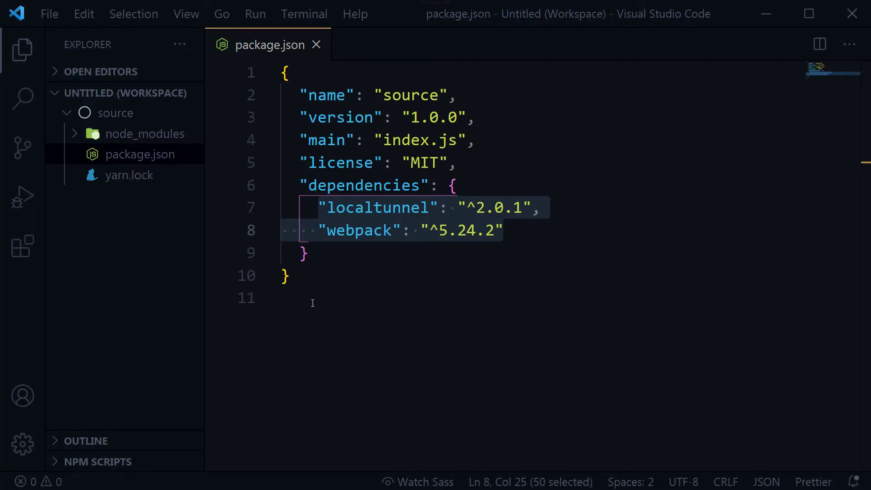
pyautogui.click(311, 254)
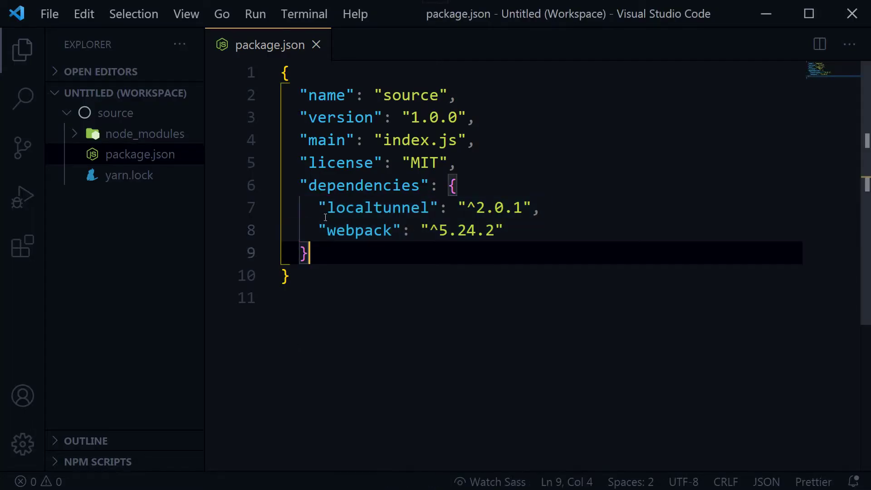
pyautogui.moveTo(310, 208)
pyautogui.mouseDown()
pyautogui.moveTo(533, 217)
pyautogui.moveTo(519, 222)
pyautogui.mouseUp()
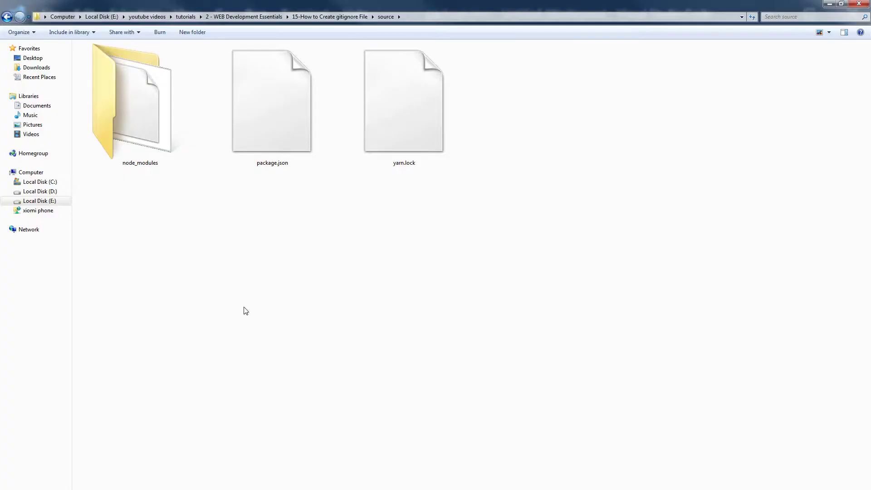
# - Permanently delete the node_modules folder with Shift+Delete
pyautogui.moveTo(162, 237); pyautogui.dragTo(138, 114)
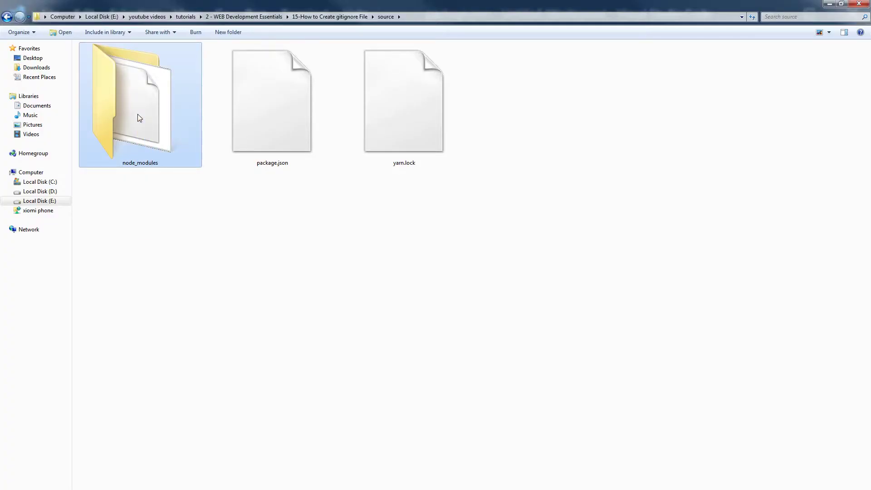
pyautogui.hotkey('shift', 'Delete')
pyautogui.press('Return')
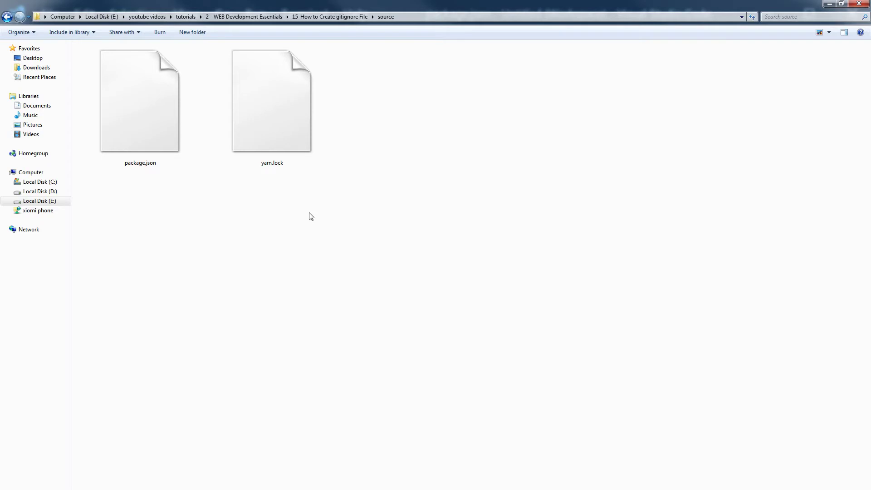
# - Select yarn.lock, then bring up and dismiss the source folder's context menu
pyautogui.moveTo(306, 236); pyautogui.dragTo(268, 127)
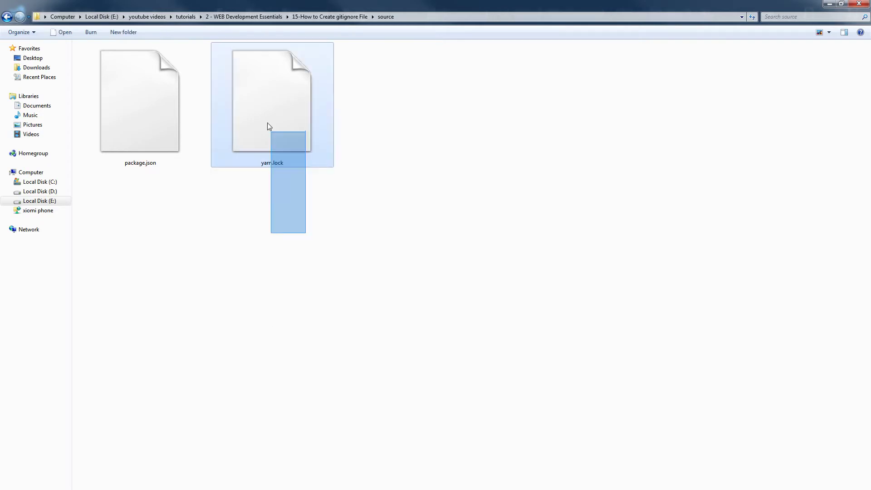
pyautogui.rightClick(421, 245)
pyautogui.click(403, 244)
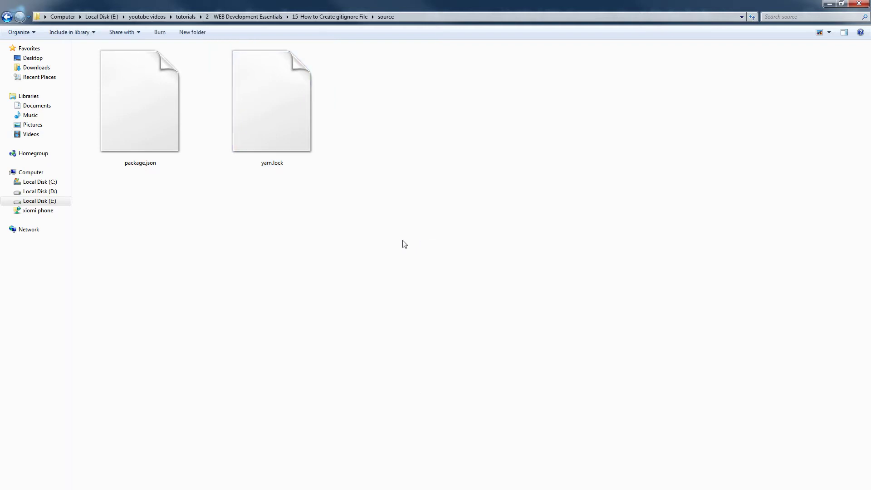
pyautogui.rightClick(402, 244)
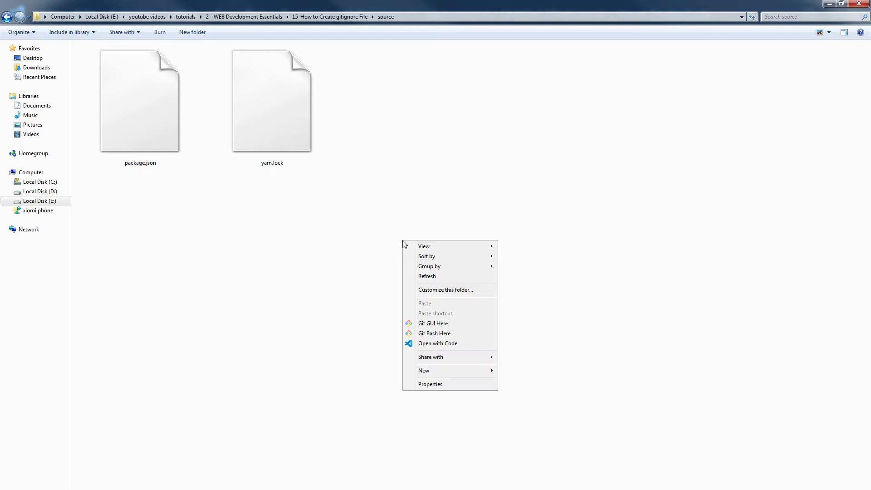
# - Run yarn install from a Git Bash terminal in the source folder, then browse the recreated node_modules
pyautogui.click(450, 334)
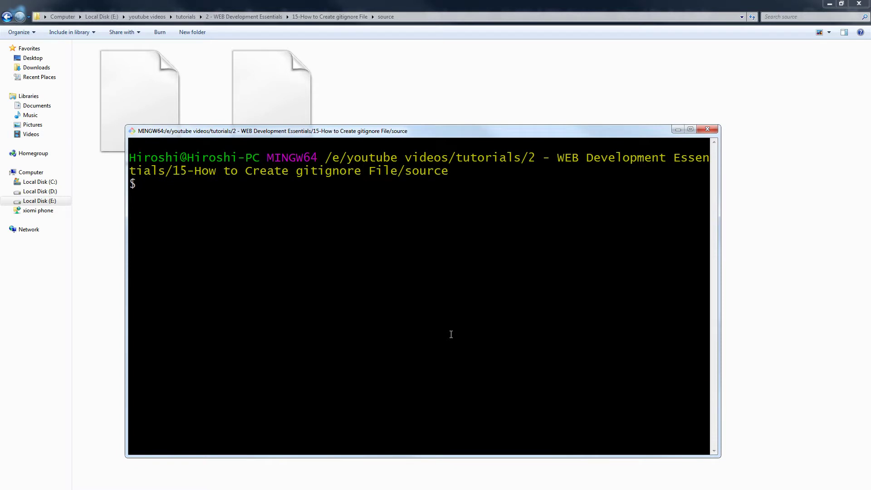
pyautogui.write('yarn i')
pyautogui.write('nstall')
pyautogui.moveTo(535, 132)
pyautogui.mouseDown()
pyautogui.moveTo(649, 181)
pyautogui.moveTo(647, 175)
pyautogui.mouseUp()
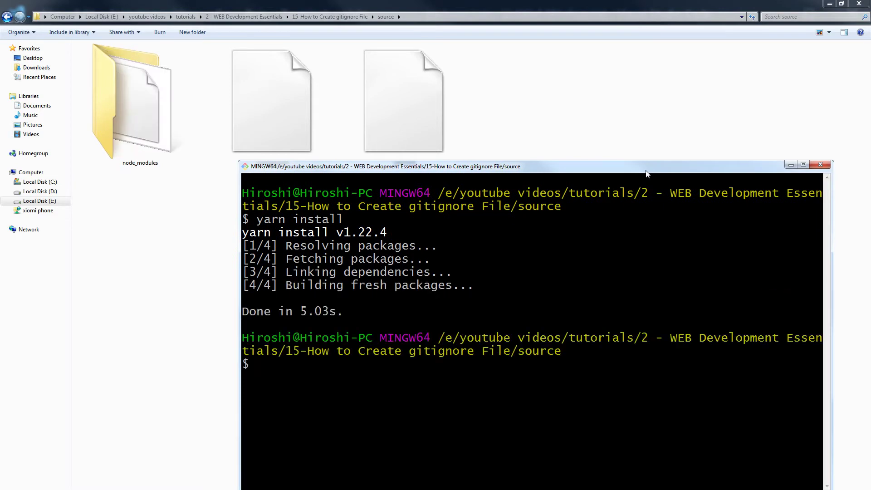
pyautogui.click(136, 115)
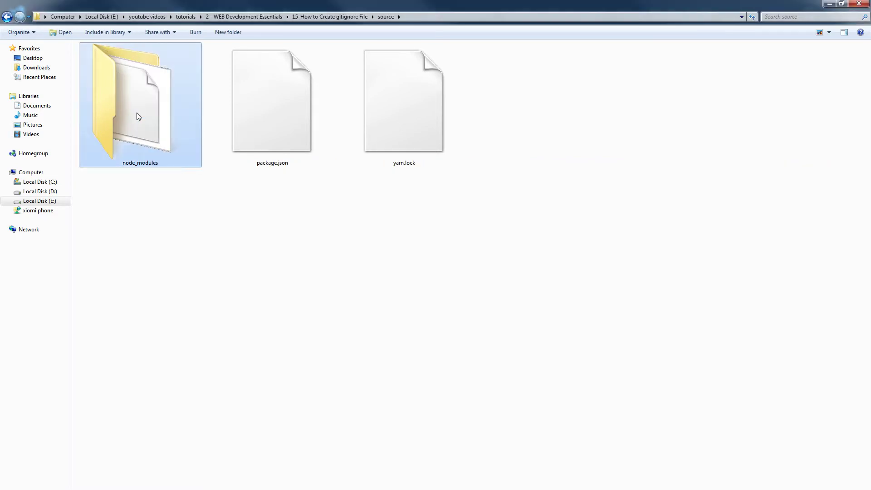
pyautogui.doubleClick(137, 113)
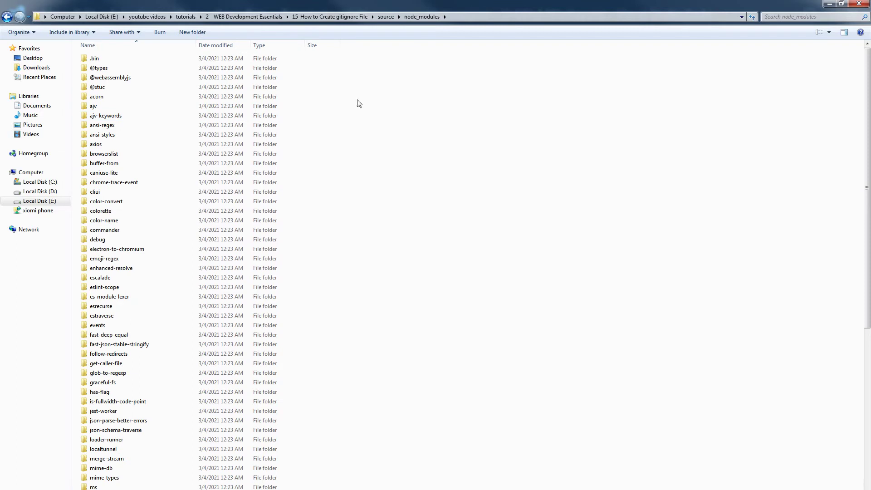
# - Go back from node_modules to the source folder listing
pyautogui.click(385, 16)
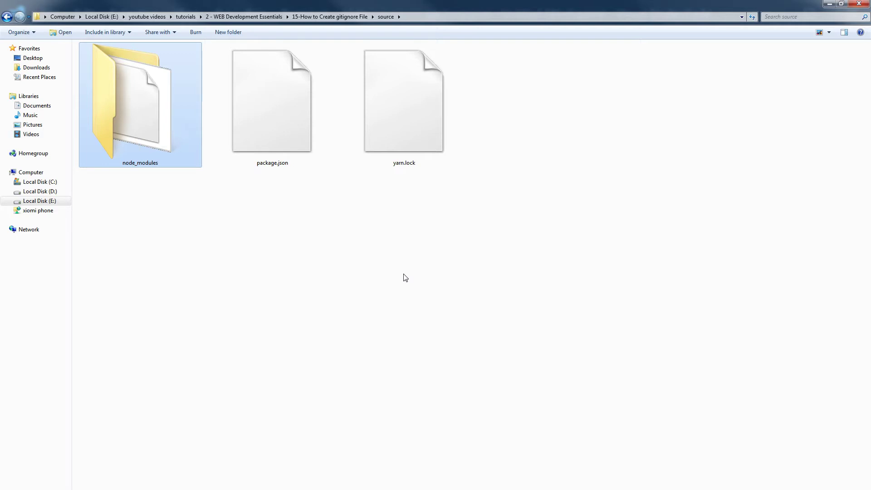
pyautogui.press('Right')
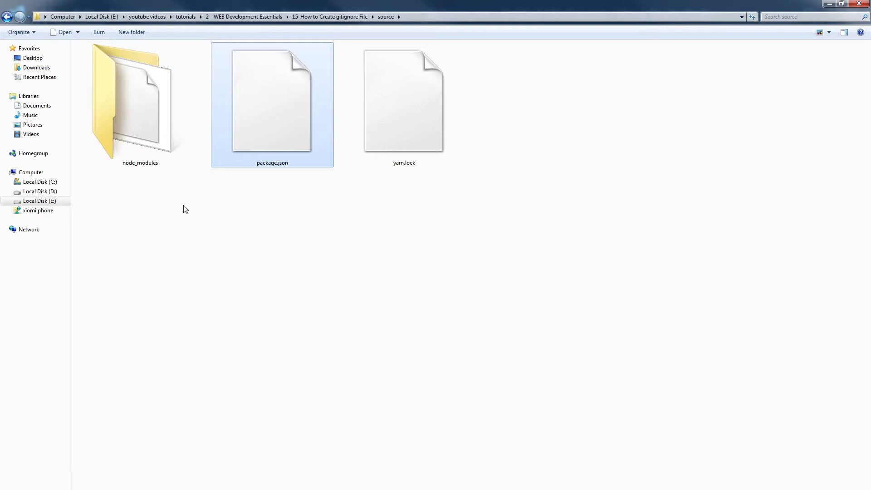
pyautogui.click(148, 126)
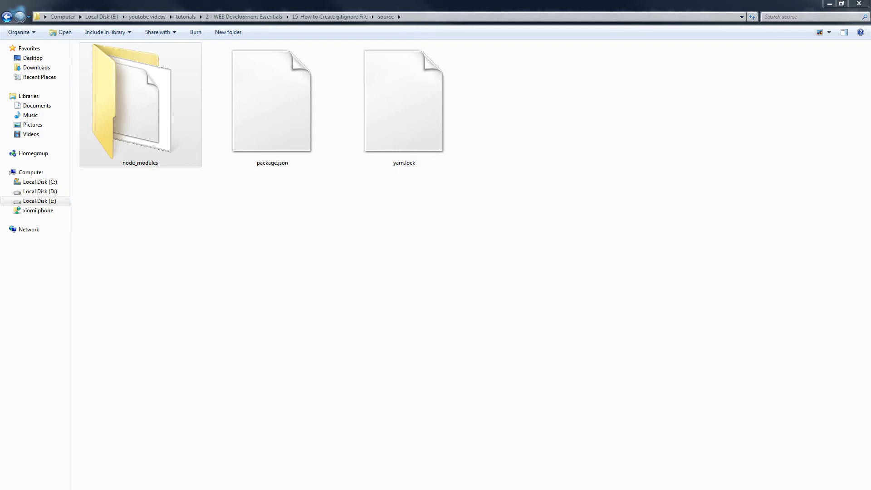
# - Create a text file, fail to rename it .gitignore, then delete New Text Document.txt
pyautogui.rightClick(418, 257)
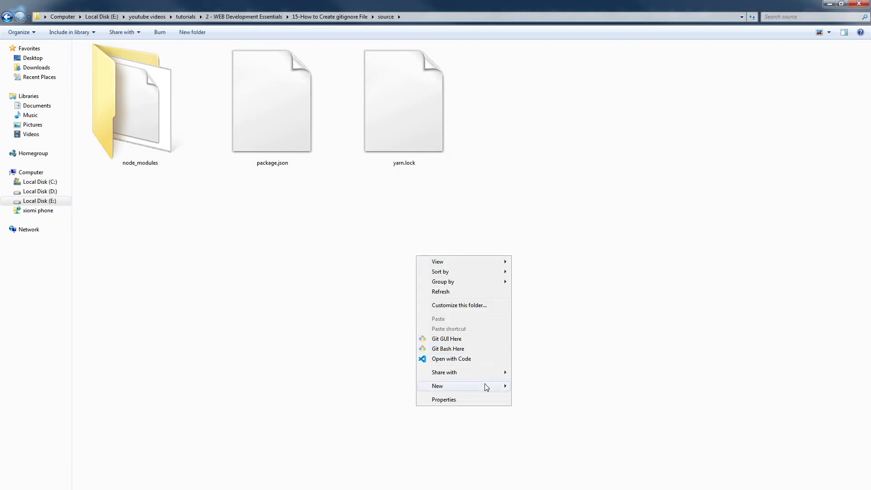
pyautogui.click(549, 460)
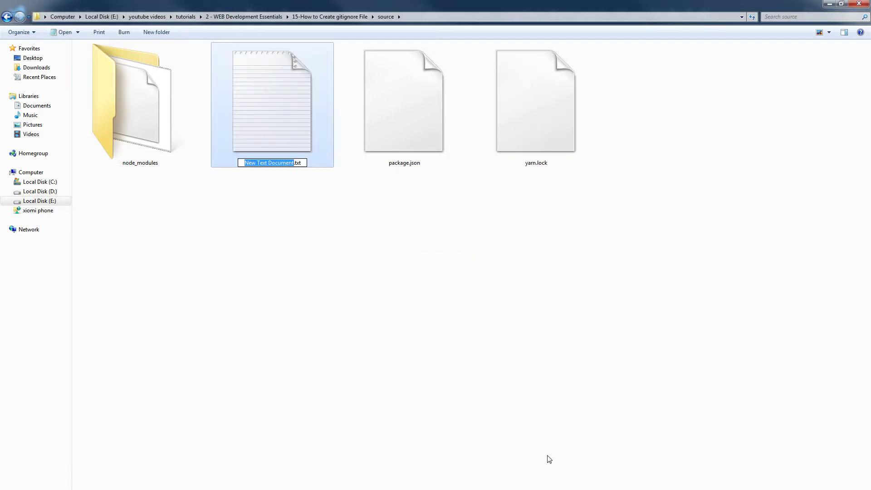
pyautogui.write('.gi.txt')
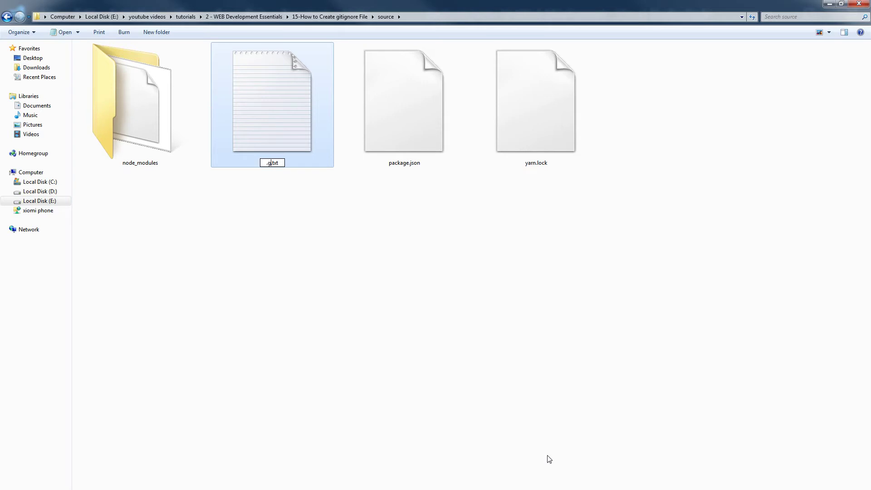
pyautogui.write('ign')
pyautogui.write('ore')
pyautogui.press('Delete')
pyautogui.press('Delete')
pyautogui.press('Delete')
pyautogui.press('Return')
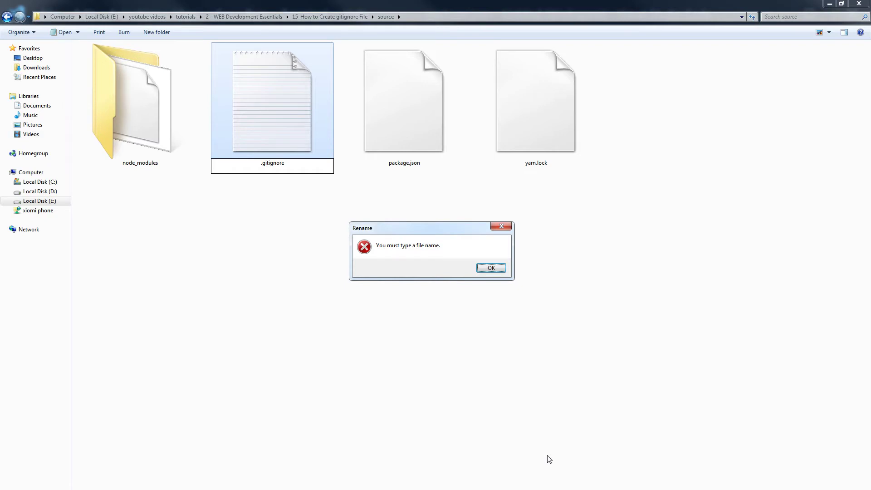
pyautogui.press('Return')
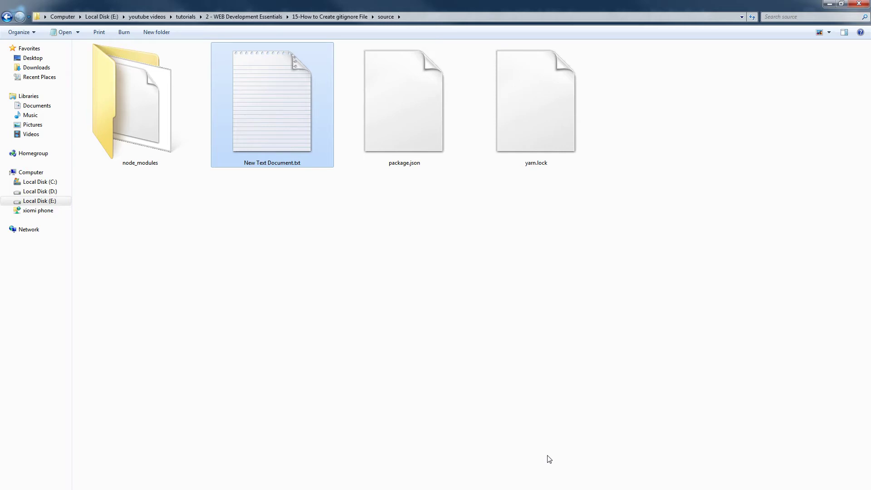
pyautogui.press('Delete')
pyautogui.press('Return')
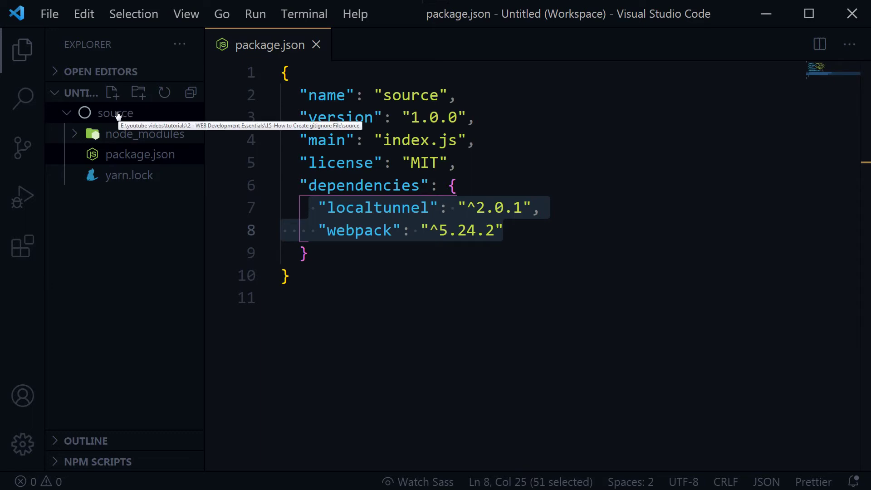
# - Add a new file named .gitignore to the source folder from the VS Code sidebar
pyautogui.rightClick(116, 114)
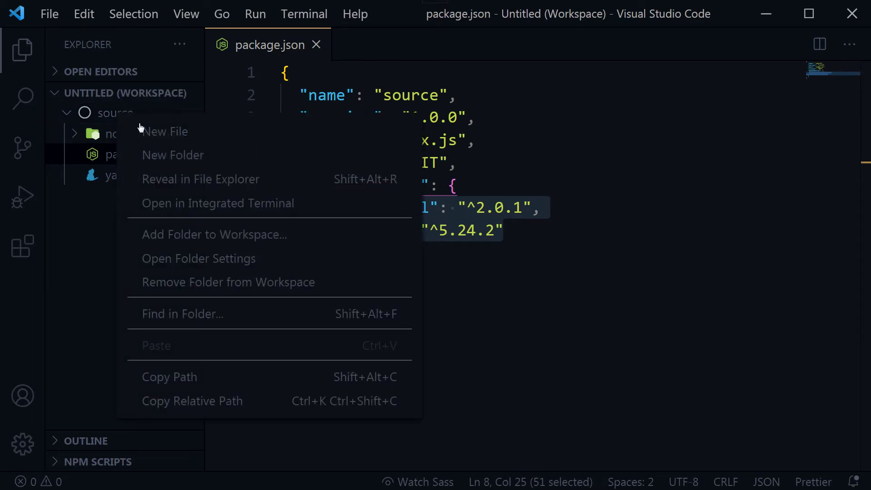
pyautogui.click(160, 137)
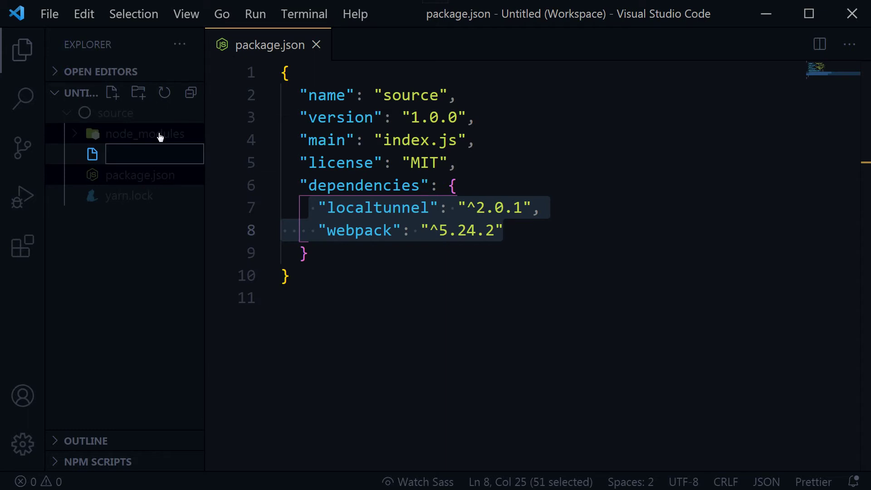
pyautogui.write('.git')
pyautogui.write('ign')
pyautogui.write('ore')
pyautogui.press('Return')
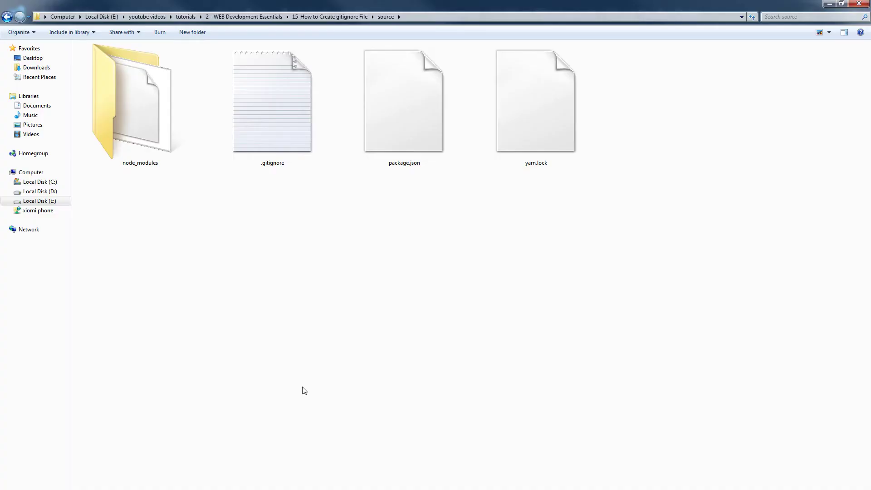
# - Delete .gitignore from the source folder, then right-click the folder background
pyautogui.moveTo(296, 210); pyautogui.dragTo(284, 109)
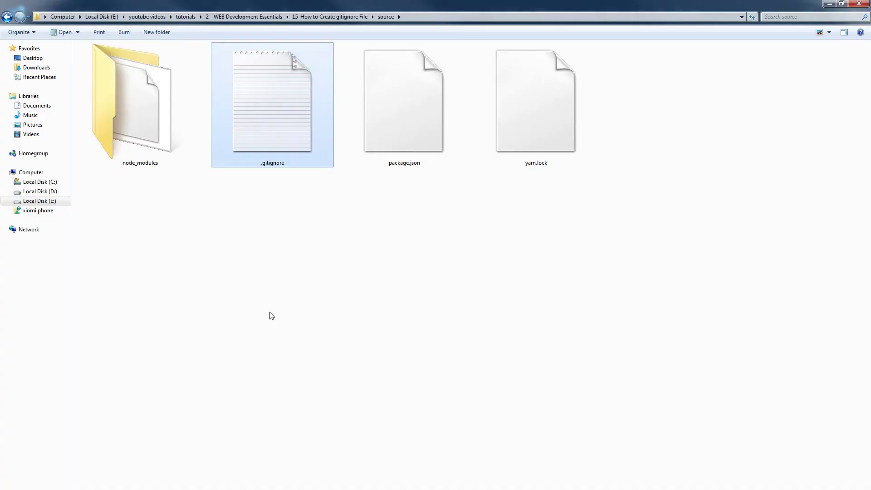
pyautogui.press('Delete')
pyautogui.press('Return')
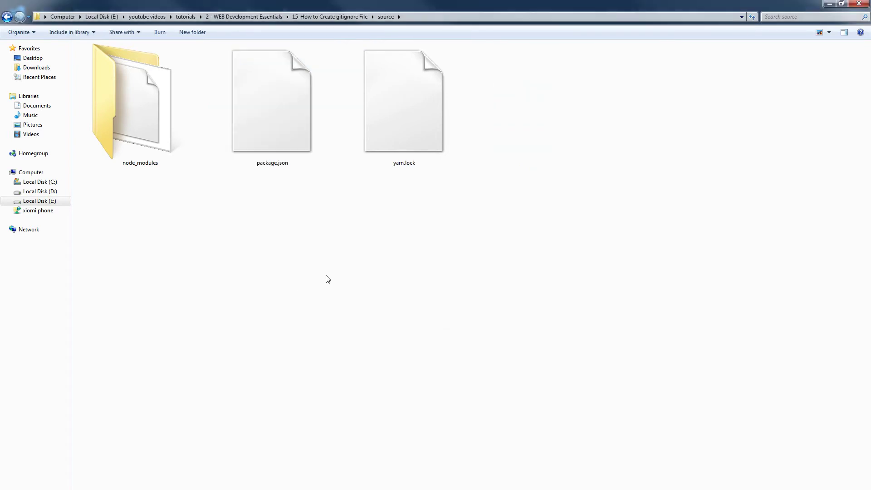
pyautogui.rightClick(303, 235)
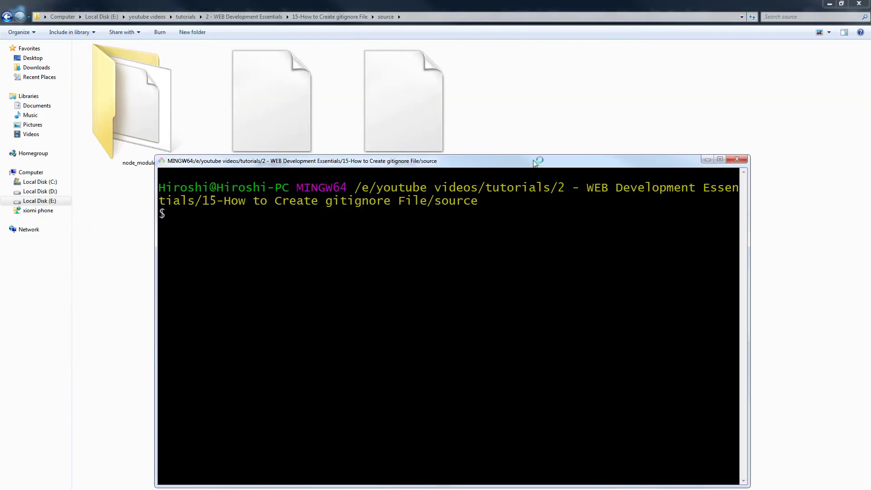
pyautogui.write('touch .')
pyautogui.write('gitign')
pyautogui.write('ore')
# - Run touch .gitignore in Git Bash and bring the source folder window forward
pyautogui.press('Return')
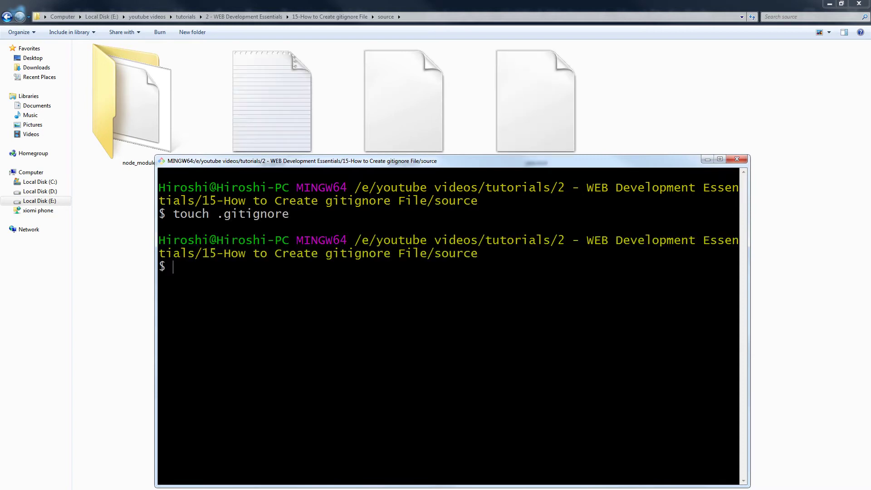
pyautogui.moveTo(681, 170); pyautogui.dragTo(671, 191)
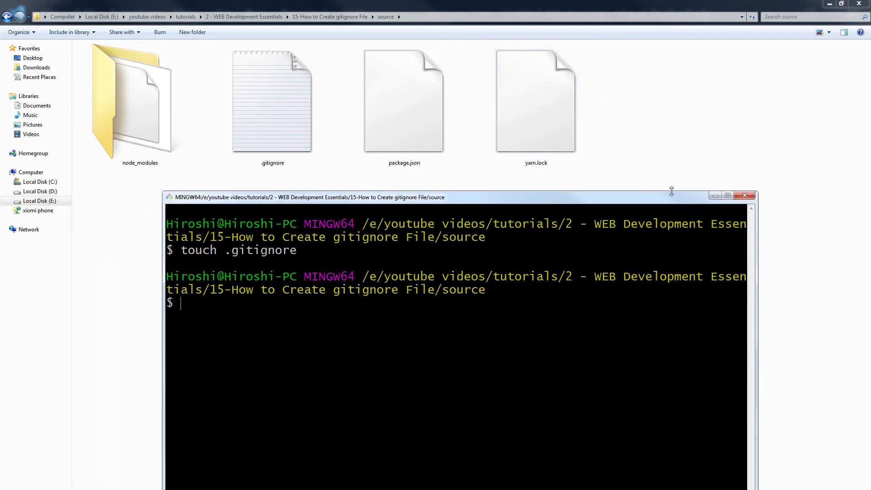
pyautogui.click(277, 128)
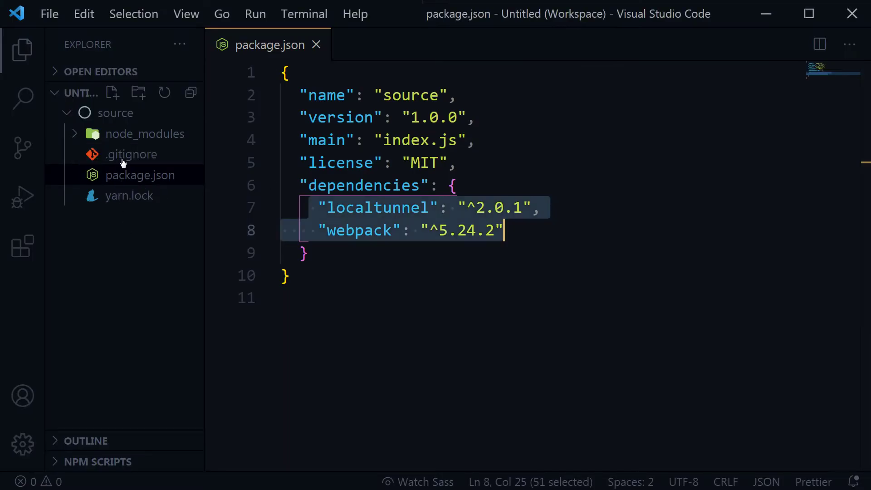
# - Enter node_modules/, *.zip, *.log, *.logs and .env on separate lines of .gitignore
pyautogui.click(123, 156)
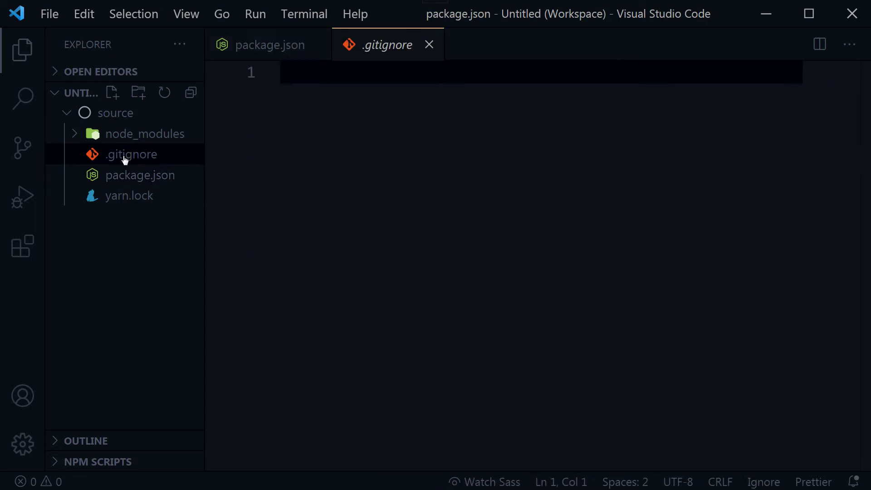
pyautogui.click(395, 189)
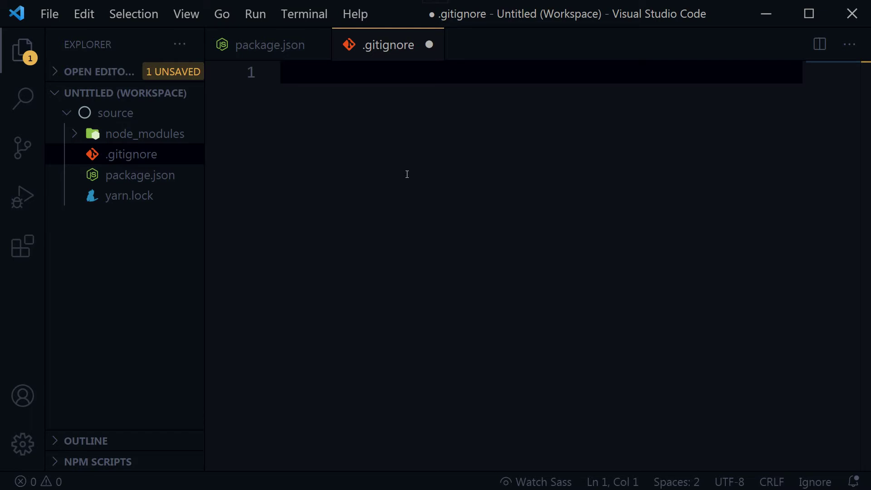
pyautogui.write('nod')
pyautogui.write('e_modules/')
pyautogui.press('Return')
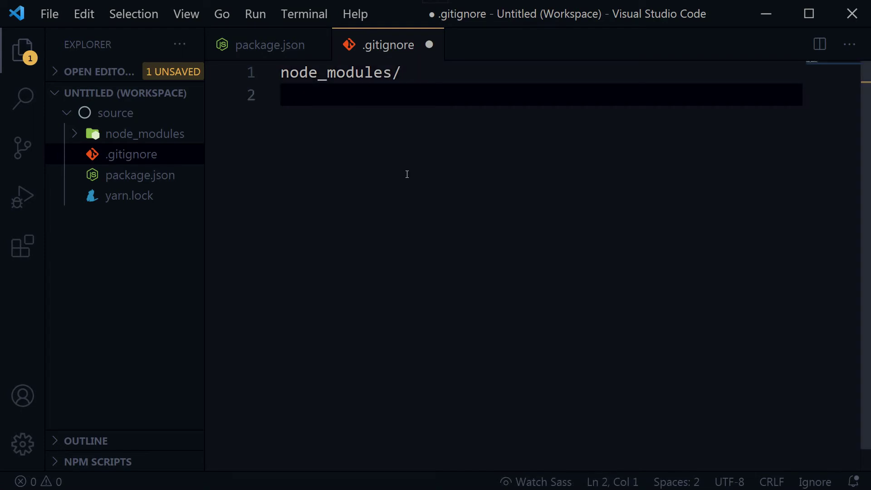
pyautogui.write('*')
pyautogui.write('.zip')
pyautogui.press('Return')
pyautogui.write('*')
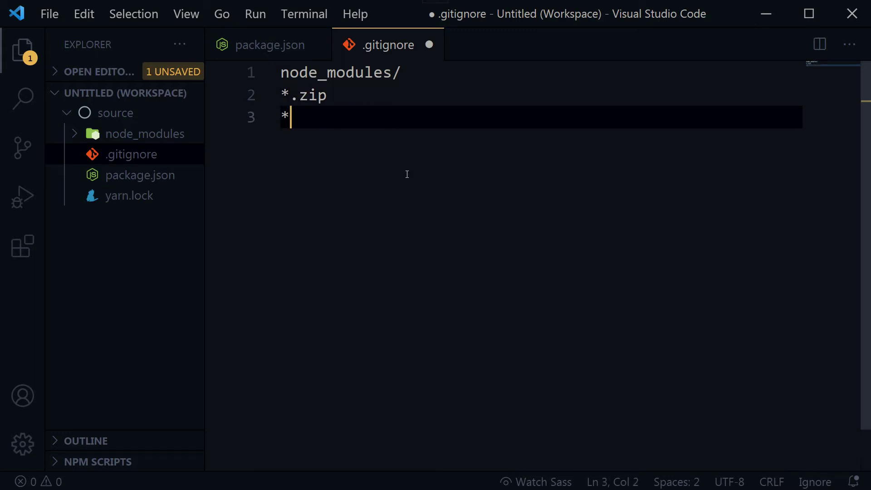
pyautogui.write('.log')
pyautogui.press('Return')
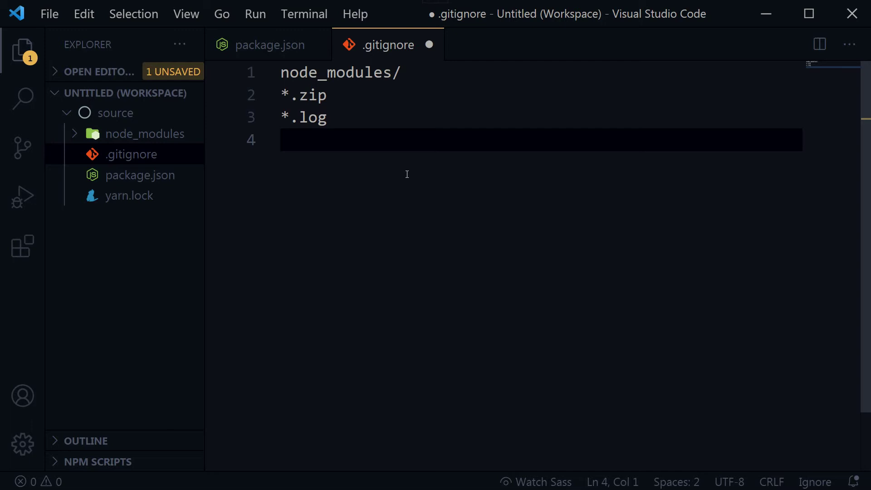
pyautogui.write('*.')
pyautogui.write('logs')
pyautogui.press('Return')
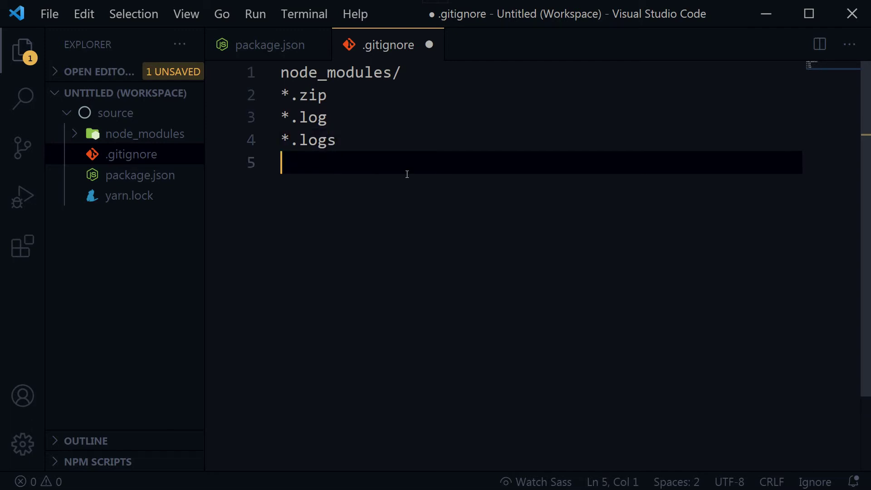
pyautogui.write('.env')
pyautogui.press('Return')
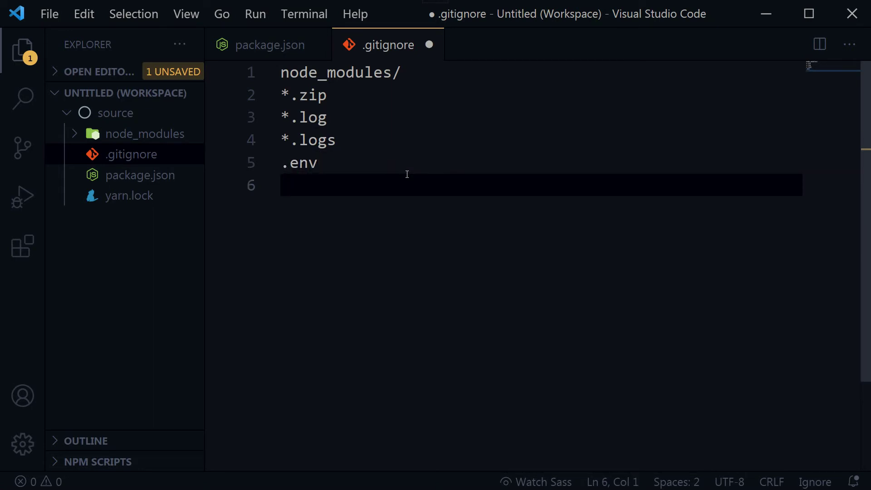
pyautogui.write('**')
# - Add the *error.log* pattern on line 6 and copy it
pyautogui.press('Left')
pyautogui.write('error.log')
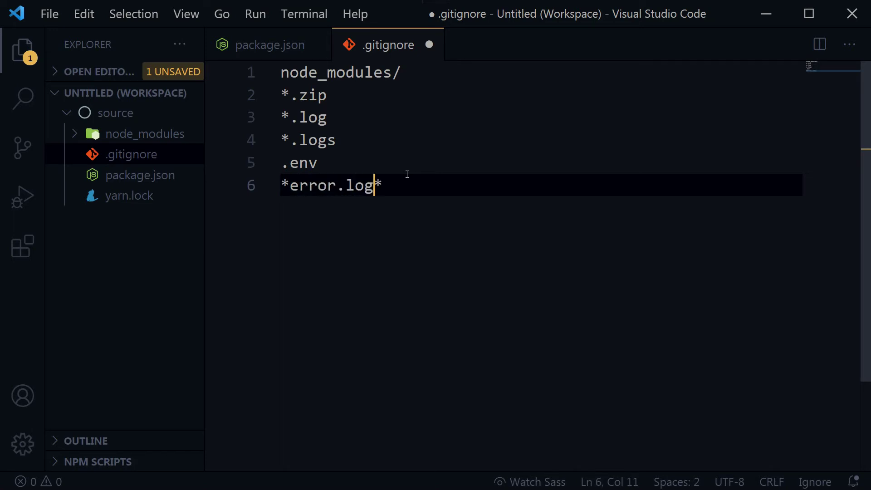
pyautogui.press('Right')
pyautogui.hotkey('shift', 'Home')
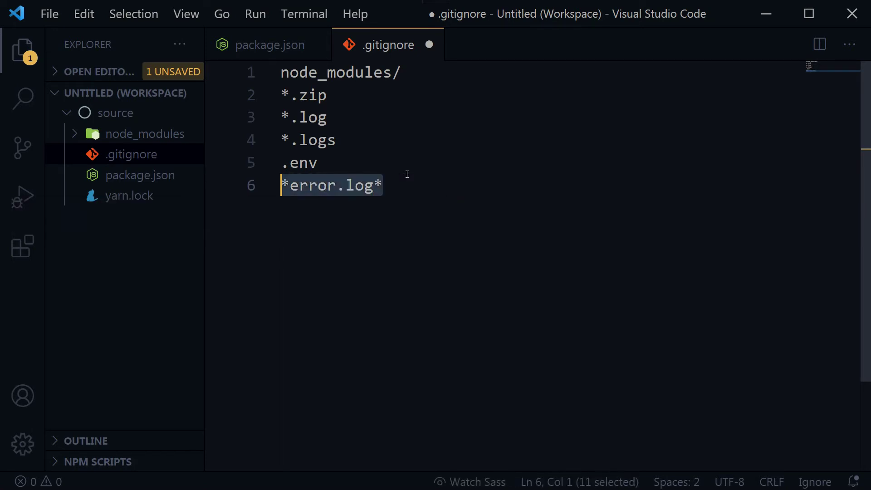
pyautogui.hotkey('ctrl', 'c')
# - Duplicate the pattern as *debug.log* on line 7 and save the file
pyautogui.press('End')
pyautogui.press('Return')
pyautogui.hotkey('ctrl', 'v')
pyautogui.press('Left')
pyautogui.press('Left')
pyautogui.press('Left')
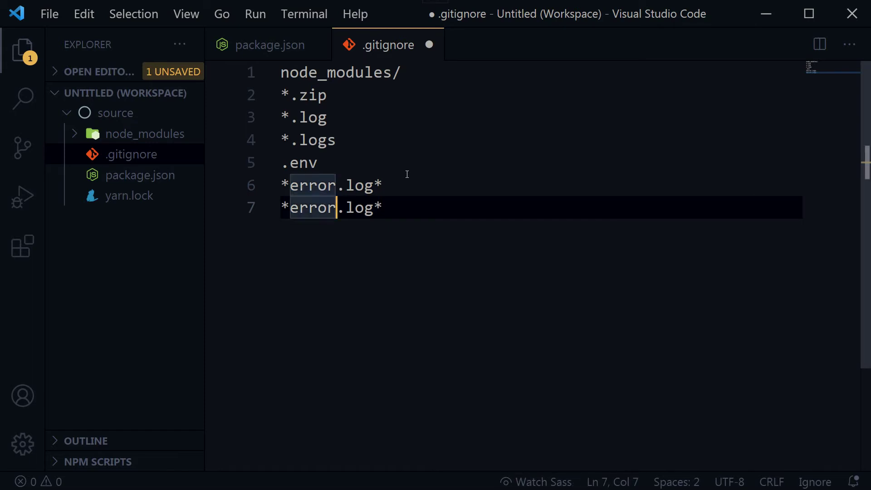
pyautogui.hotkey('ctrl', 'shift', 'Left')
pyautogui.write('debiug')
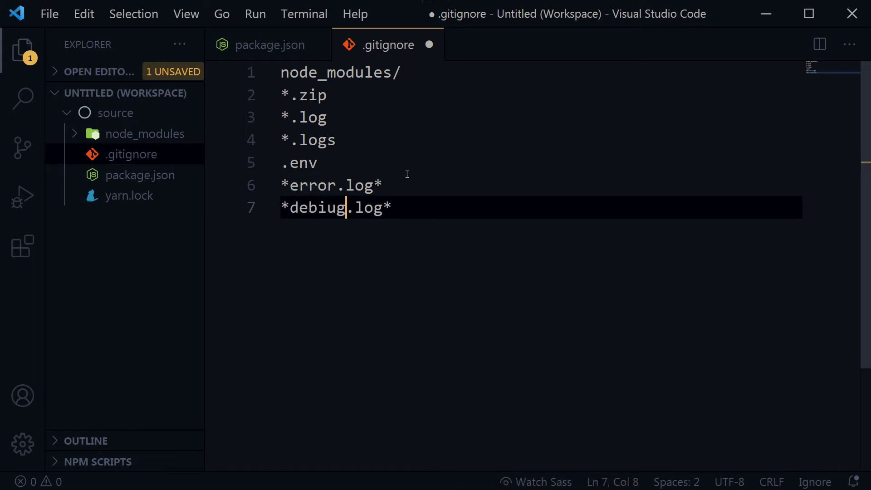
pyautogui.press('Left')
pyautogui.press('Left')
pyautogui.press('Left')
pyautogui.press('Delete')
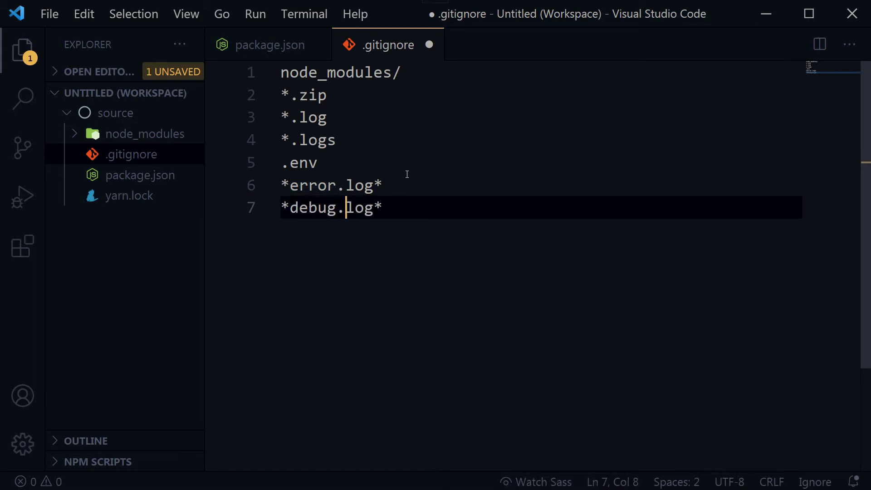
pyautogui.press('End')
pyautogui.hotkey('ctrl', 's')
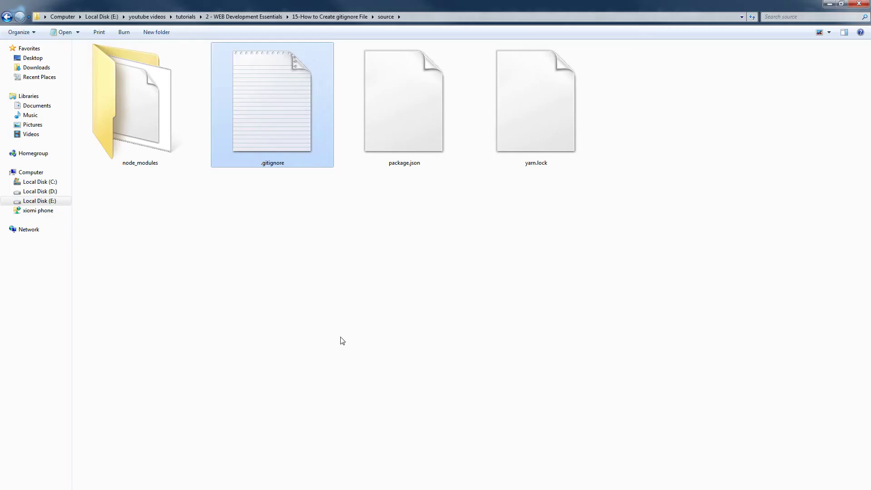
# - Confirm .gitignore is in the source folder, then select the file's lines in VS Code
pyautogui.click(342, 340)
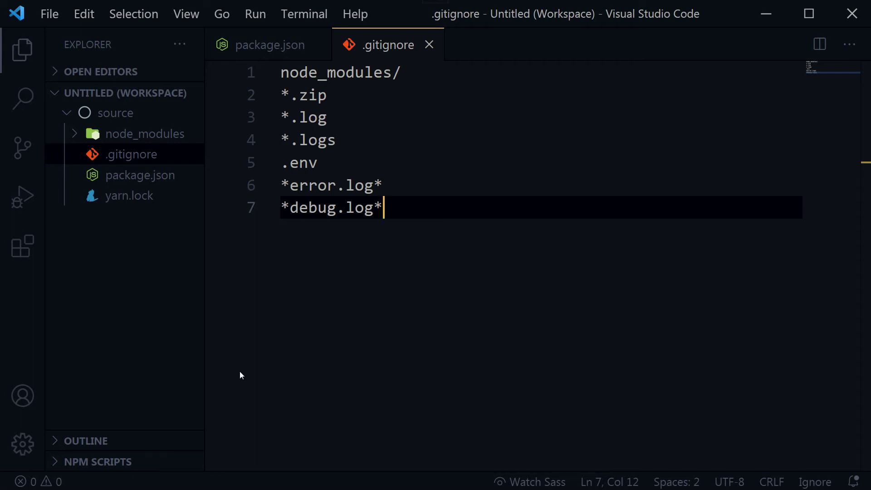
pyautogui.hotkey('shift', 'Up')
pyautogui.hotkey('shift', 'Up')
pyautogui.hotkey('shift', 'Up')
pyautogui.hotkey('shift', 'Up')
pyautogui.hotkey('shift', 'Up')
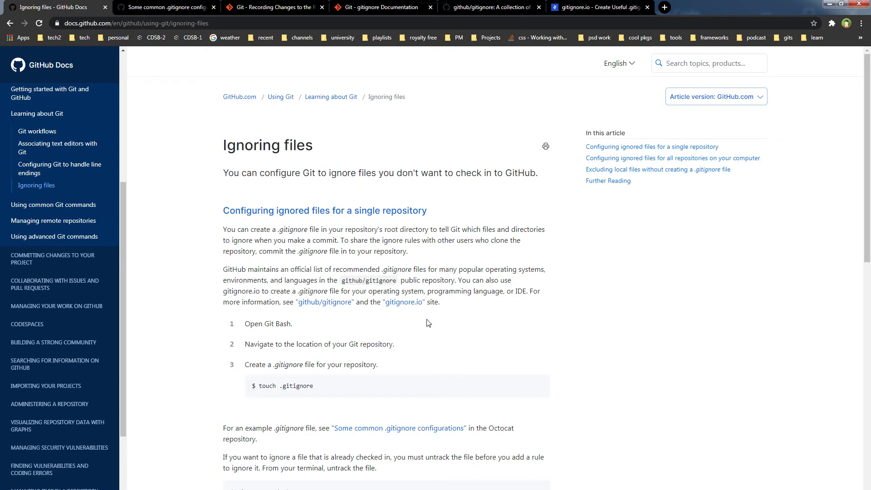
# - On the gitignore.io tab, search 'node', add Node and create the template
pyautogui.click(587, 7)
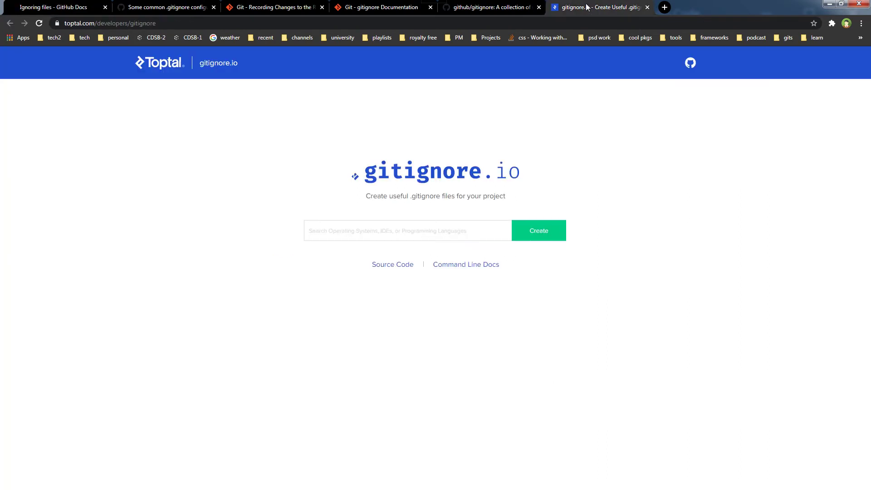
pyautogui.click(397, 230)
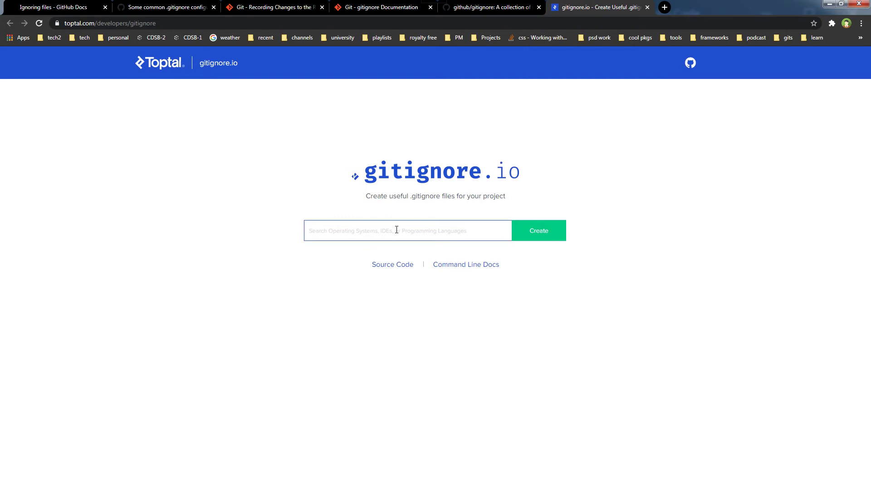
pyautogui.write('node')
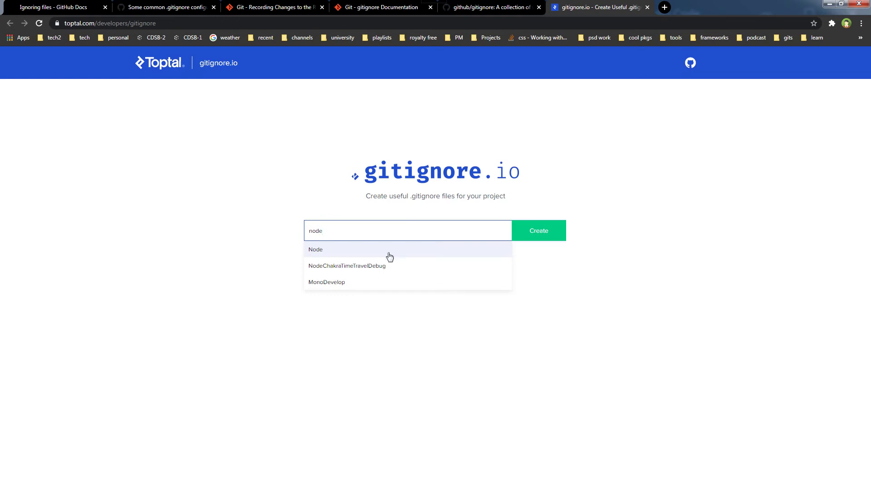
pyautogui.click(389, 253)
pyautogui.click(528, 235)
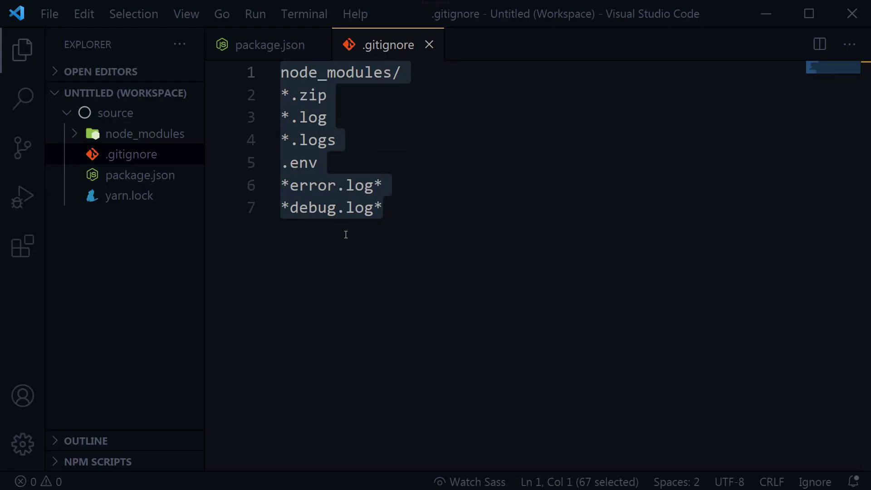
# - Replace the .gitignore contents with the pasted Node template and save it
pyautogui.click(387, 233)
pyautogui.hotkey('ctrl', 'a')
pyautogui.hotkey('ctrl', 'v')
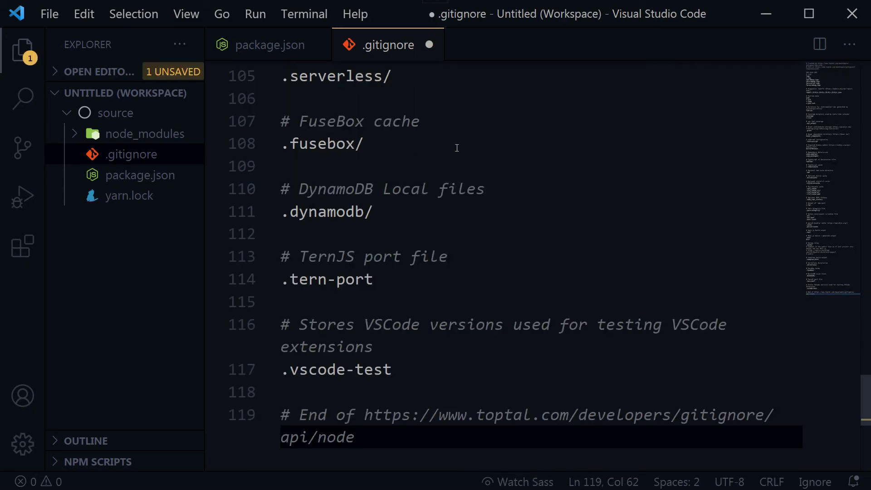
pyautogui.click(460, 140)
pyautogui.hotkey('ctrl', 's')
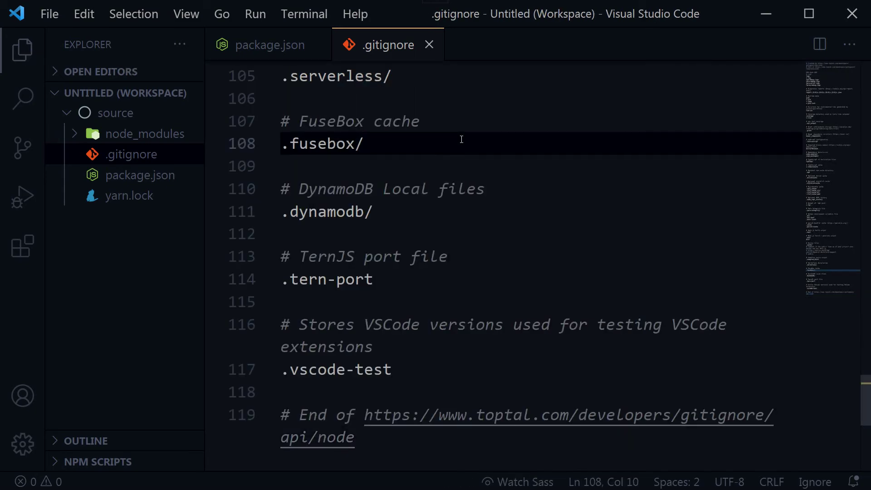
pyautogui.scroll(4, 461, 139)
pyautogui.scroll(5, 461, 139)
pyautogui.scroll(4, 461, 140)
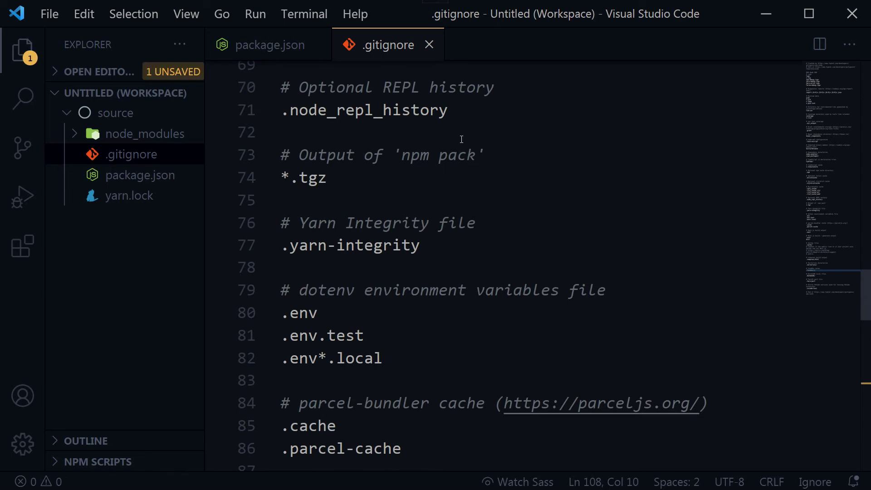
# - Zoom out and review the template's logs entries and npm, yarn and lerna log patterns
pyautogui.hotkey('ctrl', '-')
pyautogui.hotkey('ctrl', '-')
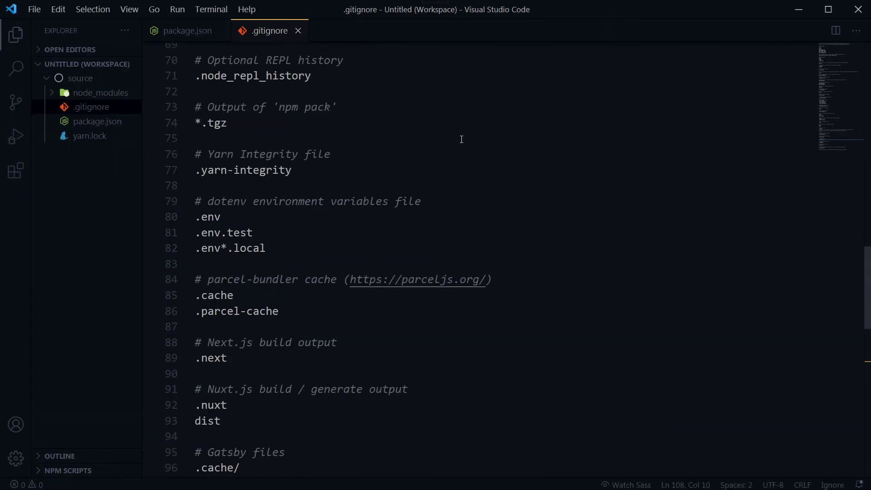
pyautogui.click(461, 140)
pyautogui.scroll(1, 461, 140)
pyautogui.scroll(7, 461, 140)
pyautogui.scroll(8, 461, 139)
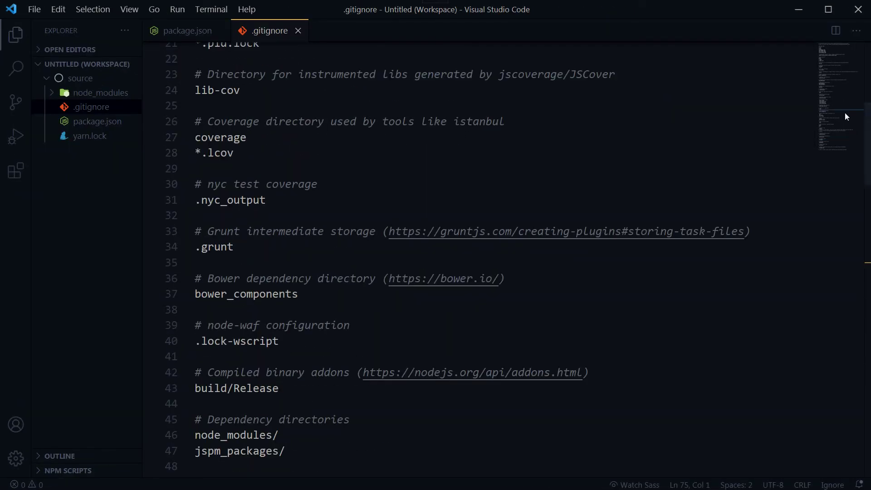
pyautogui.moveTo(835, 73); pyautogui.dragTo(832, 44)
pyautogui.click(396, 395)
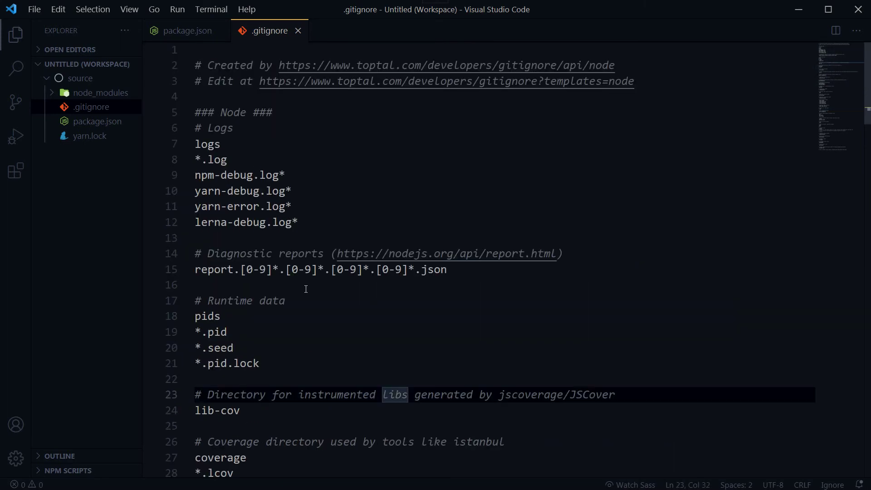
pyautogui.click(315, 188)
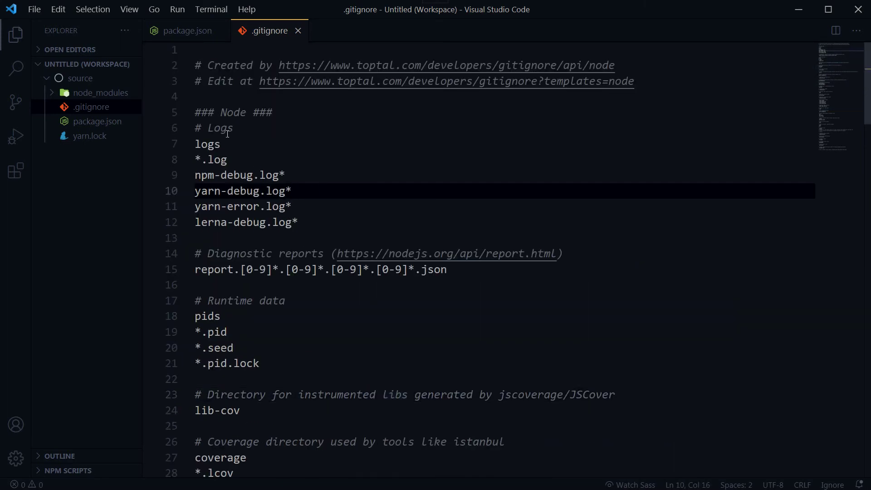
pyautogui.doubleClick(224, 112)
pyautogui.click(259, 141)
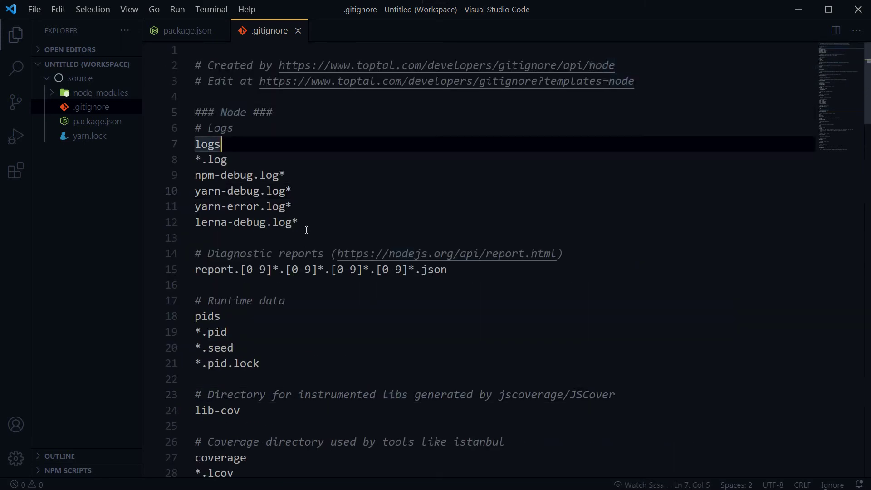
pyautogui.moveTo(306, 225); pyautogui.dragTo(195, 170)
pyautogui.click(330, 279)
# - Review the Runtime data pids entry and the Dependency directories node_modules/ entry
pyautogui.click(232, 300)
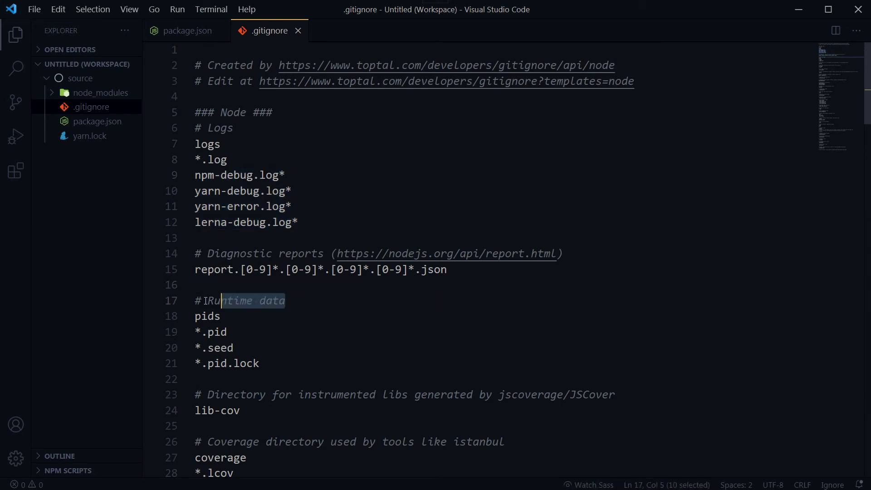
pyautogui.click(345, 320)
pyautogui.scroll(-3, 359, 321)
pyautogui.scroll(-2, 359, 321)
pyautogui.scroll(-2, 358, 322)
pyautogui.scroll(-1, 359, 322)
pyautogui.scroll(-2, 359, 321)
pyautogui.scroll(-1, 358, 322)
pyautogui.click(341, 266)
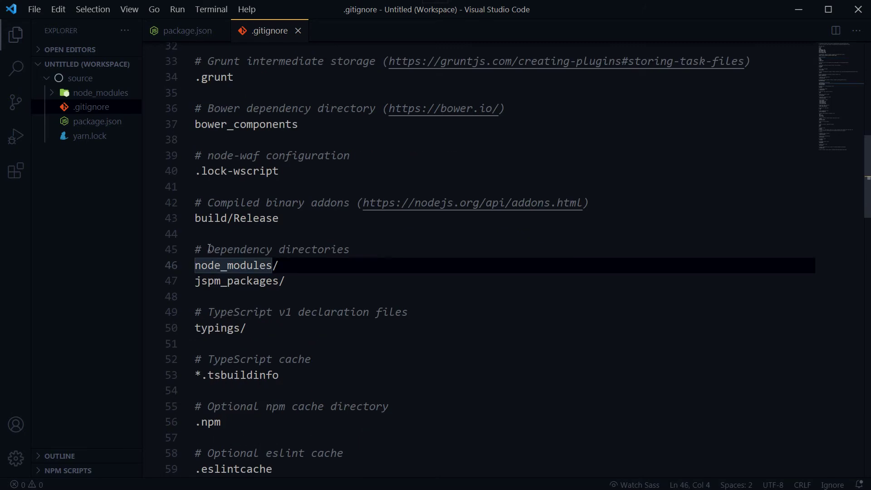
pyautogui.doubleClick(239, 249)
pyautogui.keyDown('shift'); pyautogui.click(370, 249); pyautogui.keyUp('shift')
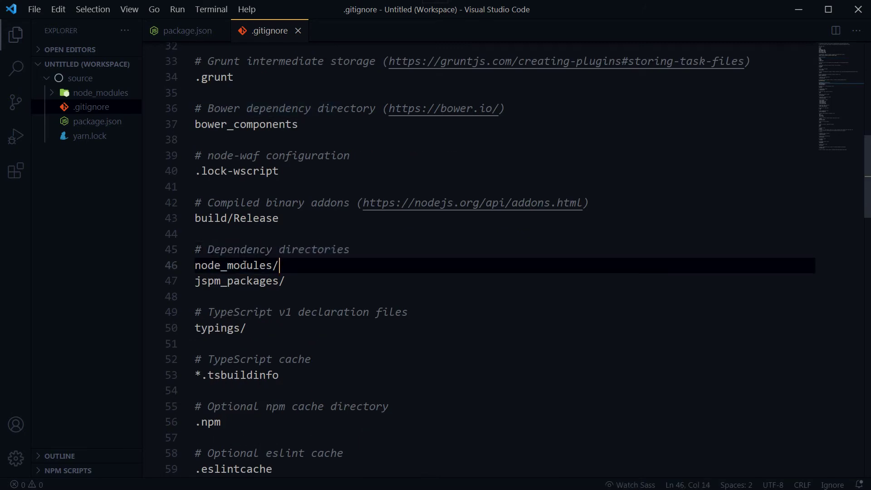
pyautogui.moveTo(328, 267); pyautogui.dragTo(195, 264)
pyautogui.moveTo(296, 280); pyautogui.dragTo(191, 282)
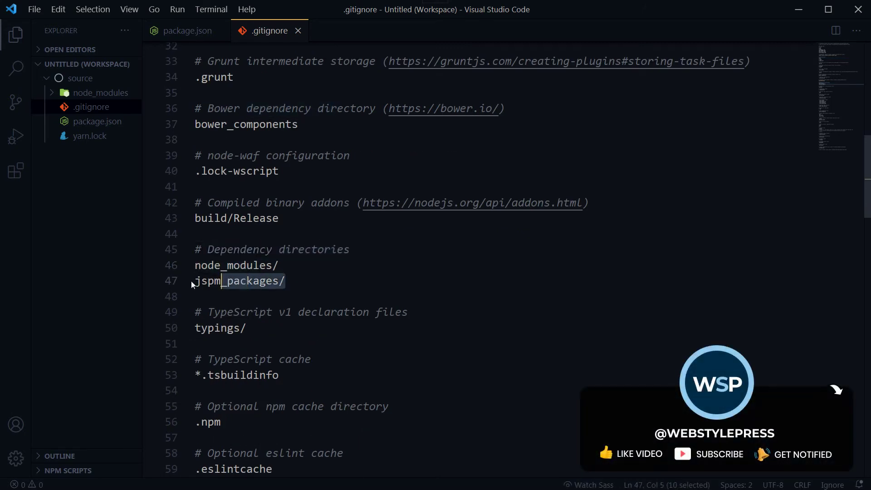
pyautogui.click(434, 281)
pyautogui.scroll(-1, 434, 281)
pyautogui.scroll(-3, 435, 281)
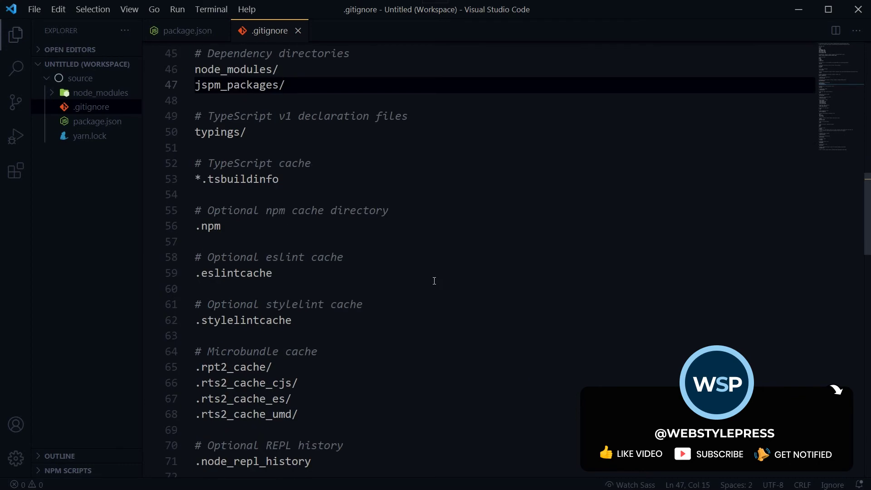
pyautogui.scroll(-3, 435, 281)
pyautogui.scroll(-3, 434, 280)
pyautogui.scroll(-1, 435, 281)
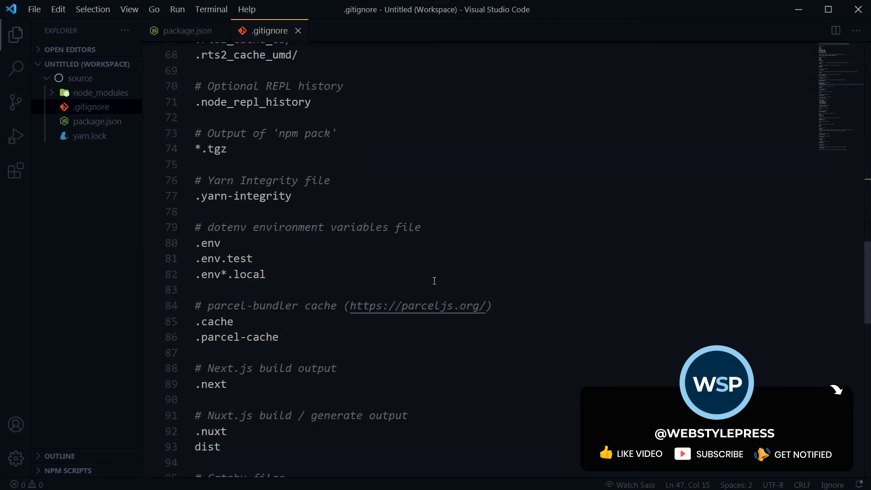
pyautogui.scroll(-3, 435, 281)
pyautogui.scroll(-1, 435, 281)
pyautogui.scroll(-2, 435, 280)
pyautogui.scroll(-3, 434, 281)
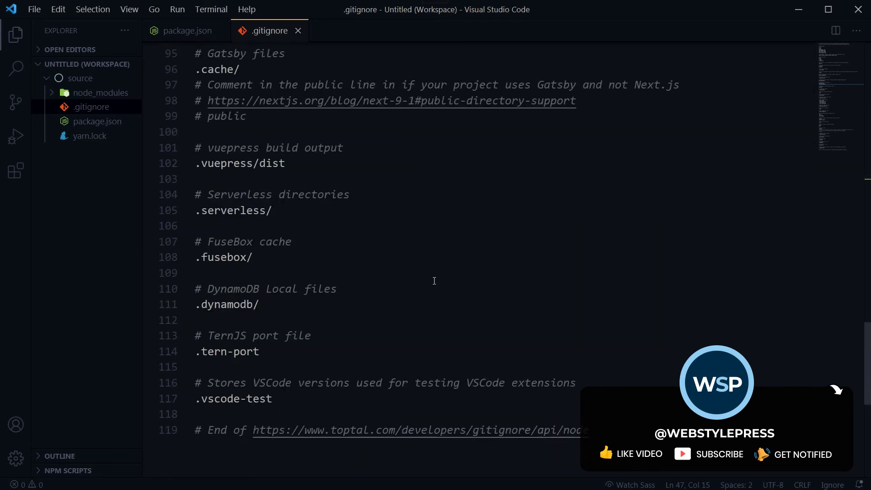
pyautogui.scroll(-1, 434, 281)
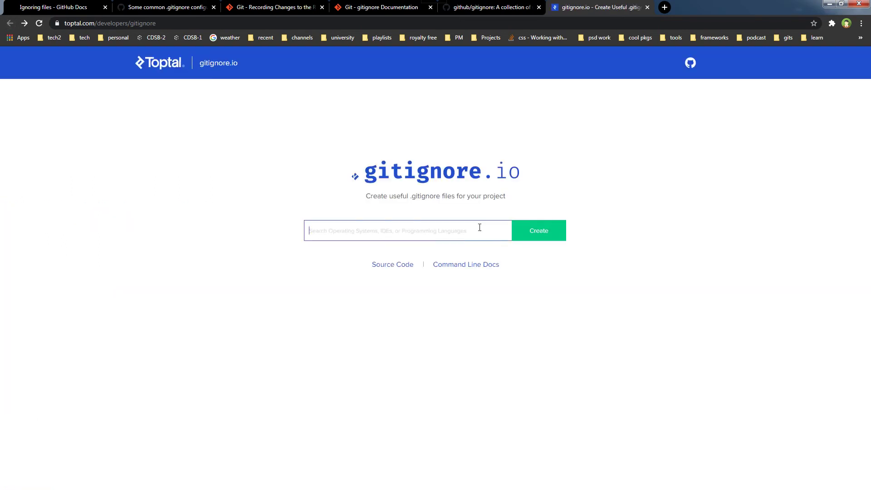
pyautogui.write('react')
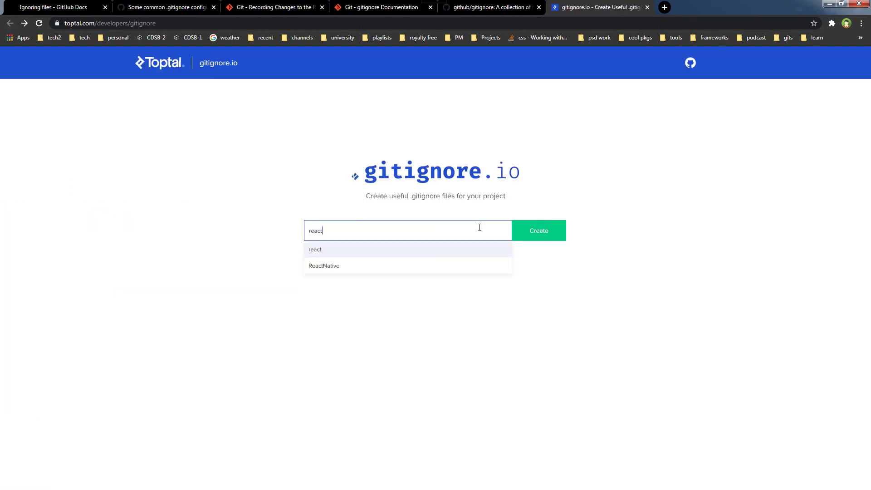
# - Add the react template in gitignore.io and create its output
pyautogui.click(446, 249)
pyautogui.click(548, 238)
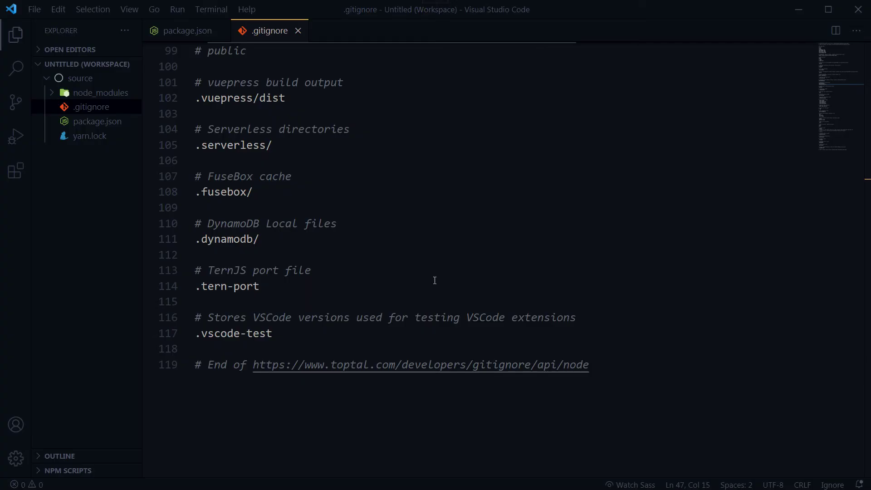
# - Paste the React template over the Node contents, check the .DS_* and node_modules rules, and save
pyautogui.hotkey('ctrl', 'a')
pyautogui.hotkey('ctrl', 'v')
pyautogui.scroll(2, 546, 221)
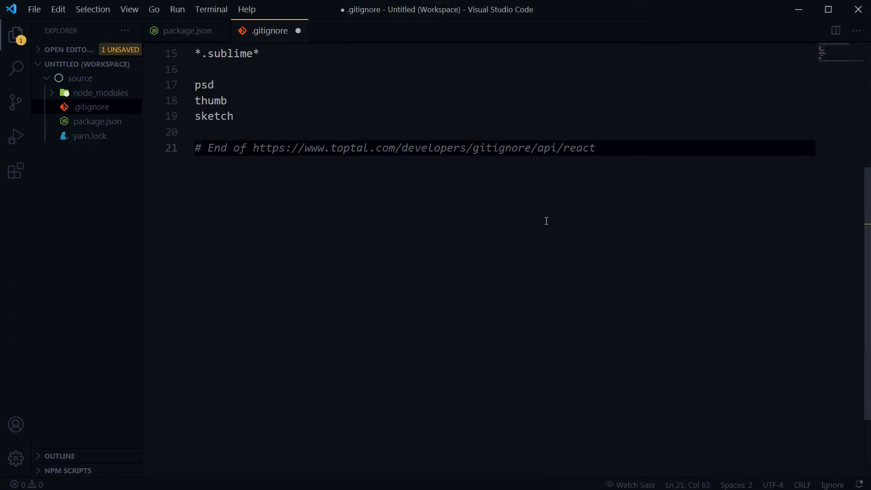
pyautogui.scroll(5, 545, 220)
pyautogui.click(437, 135)
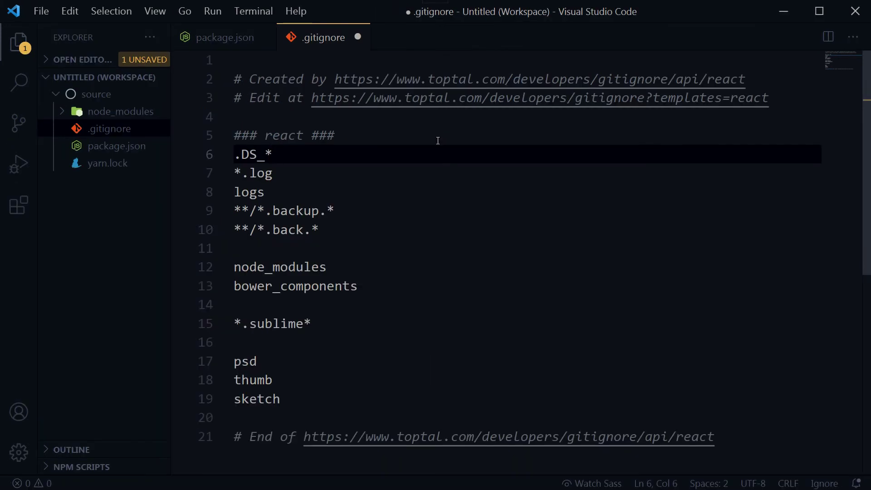
pyautogui.click(370, 266)
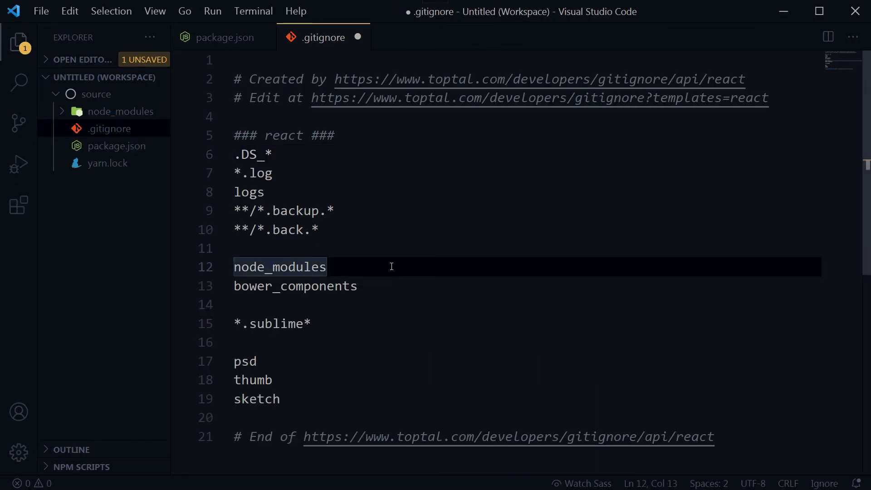
pyautogui.moveTo(391, 267); pyautogui.dragTo(223, 269)
pyautogui.click(387, 273)
pyautogui.hotkey('ctrl', 's')
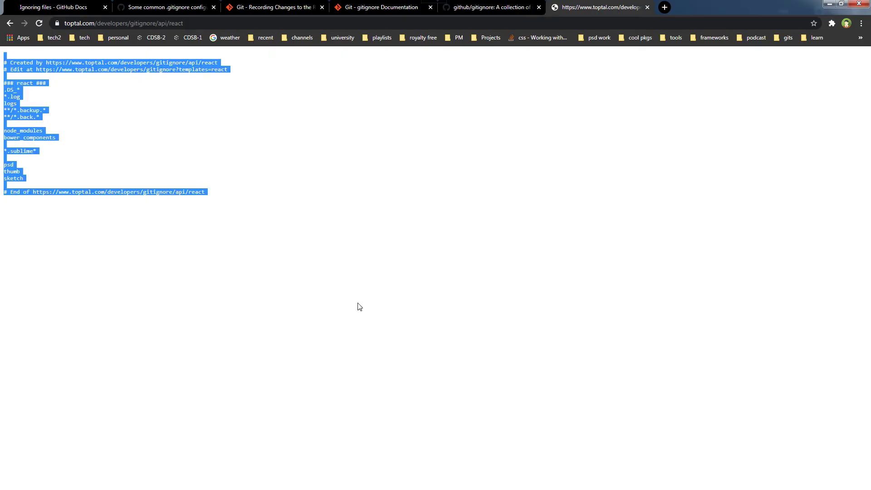
# - Reload gitignore.io's start page, then switch to the 'Ignoring files' GitHub Docs article
pyautogui.click(358, 304)
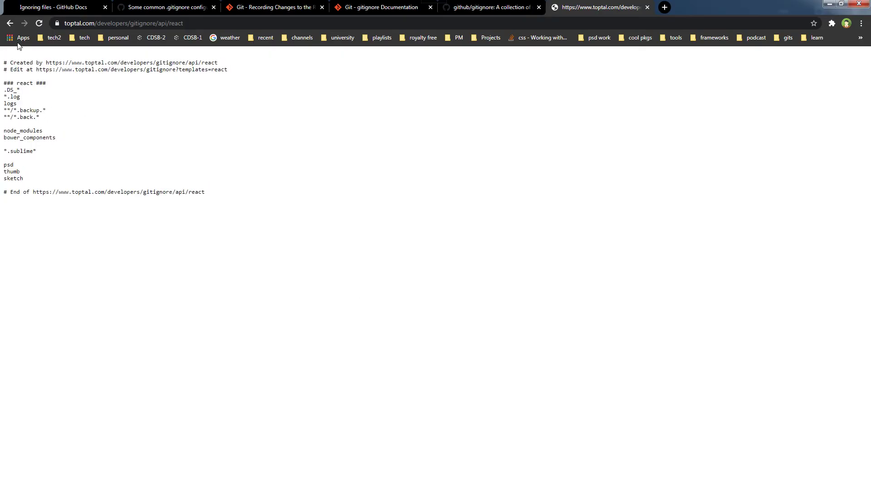
pyautogui.press('F5')
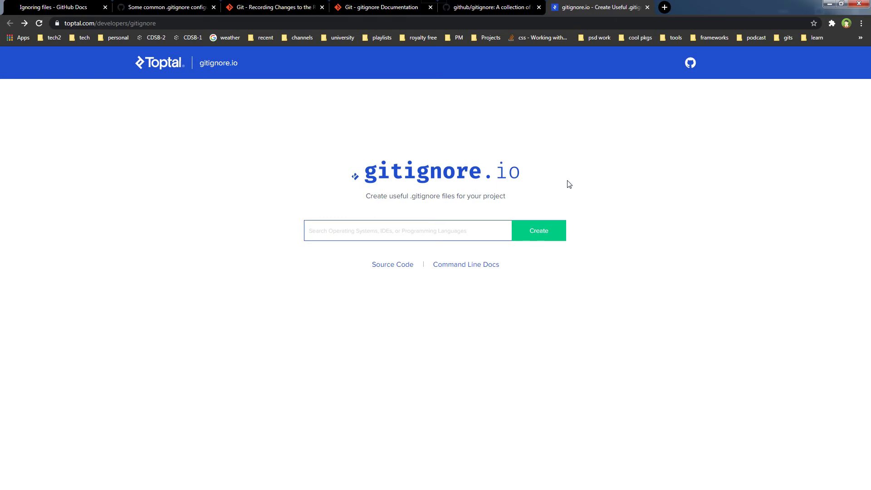
pyautogui.click(58, 11)
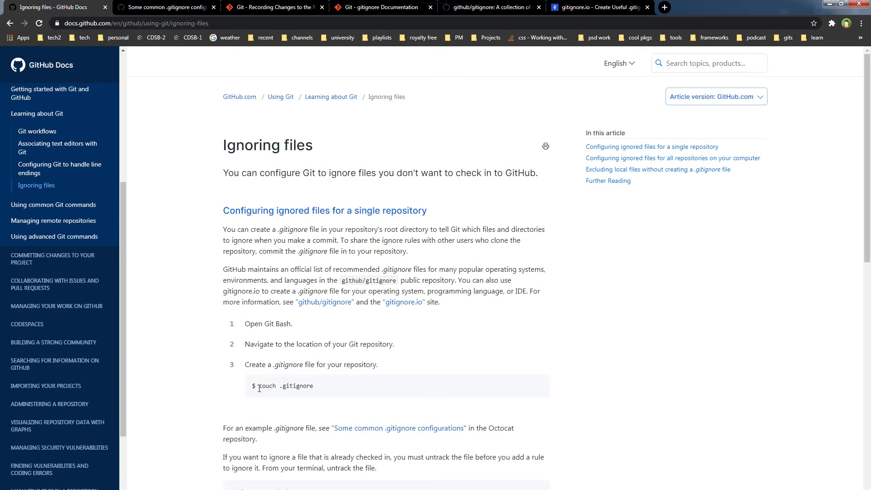
pyautogui.moveTo(259, 388); pyautogui.dragTo(351, 393)
# - Leave the Ignoring files article for the 'Some common .gitignore configurations' gist
pyautogui.click(351, 393)
pyautogui.scroll(-5, 616, 322)
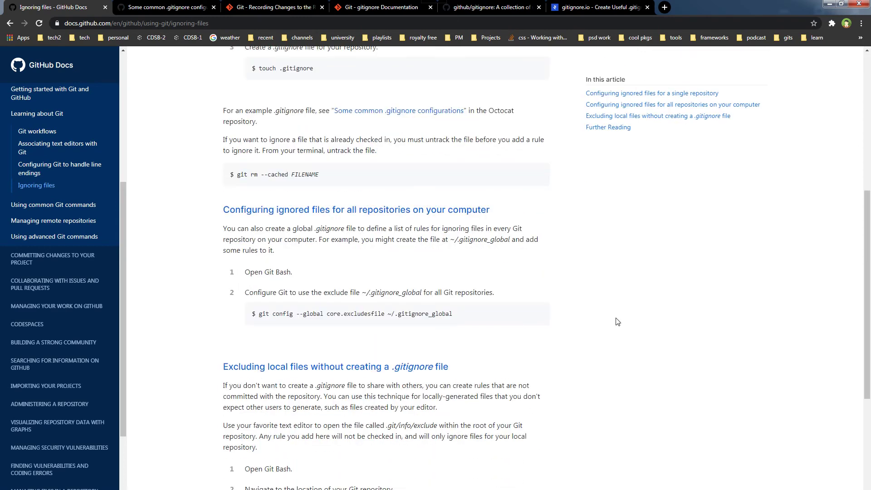
pyautogui.scroll(-3, 616, 322)
pyautogui.scroll(8, 616, 322)
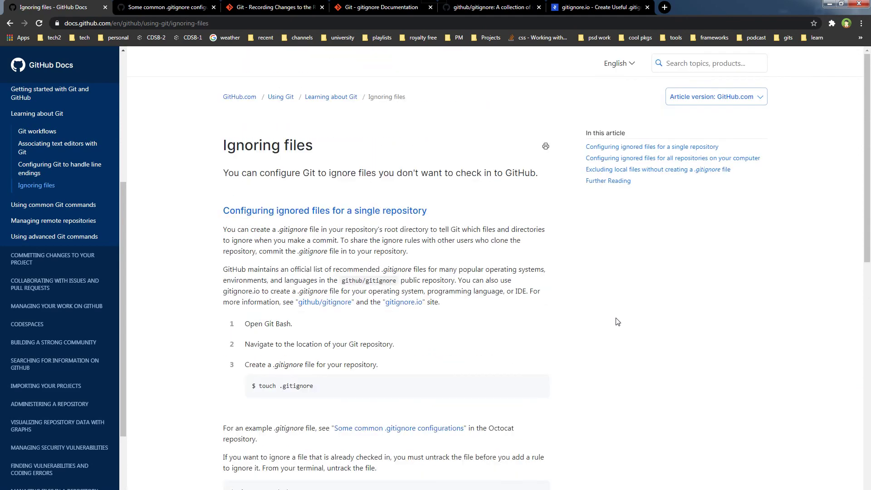
pyautogui.click(170, 9)
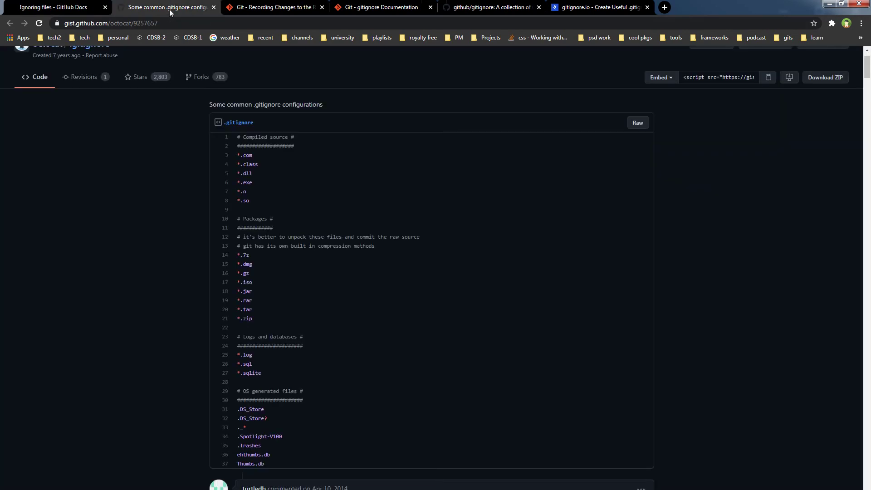
pyautogui.scroll(2, 160, 187)
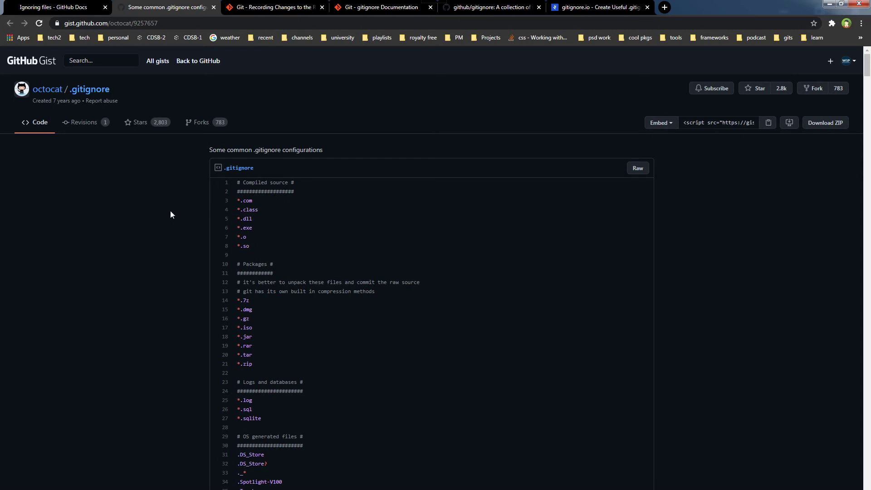
# - Zoom in on the Octocat gist and highlight its description
pyautogui.hotkey('ctrl', '+')
pyautogui.hotkey('ctrl', '+')
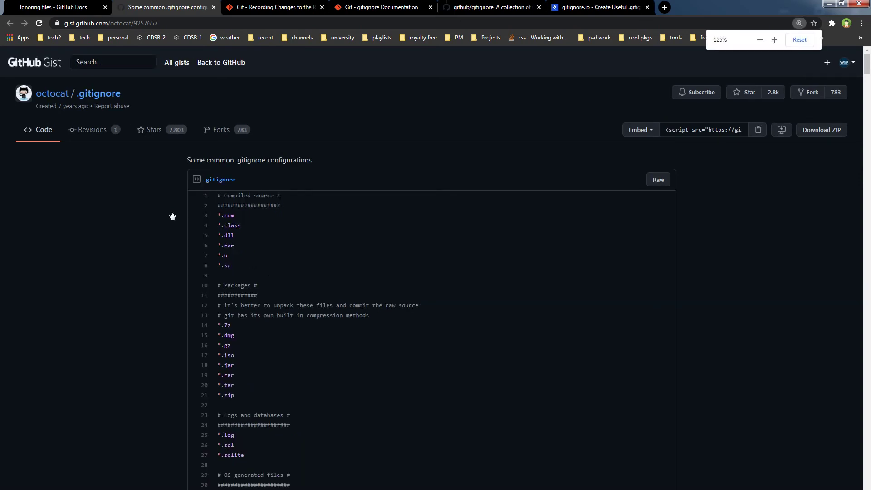
pyautogui.hotkey('ctrl', '+')
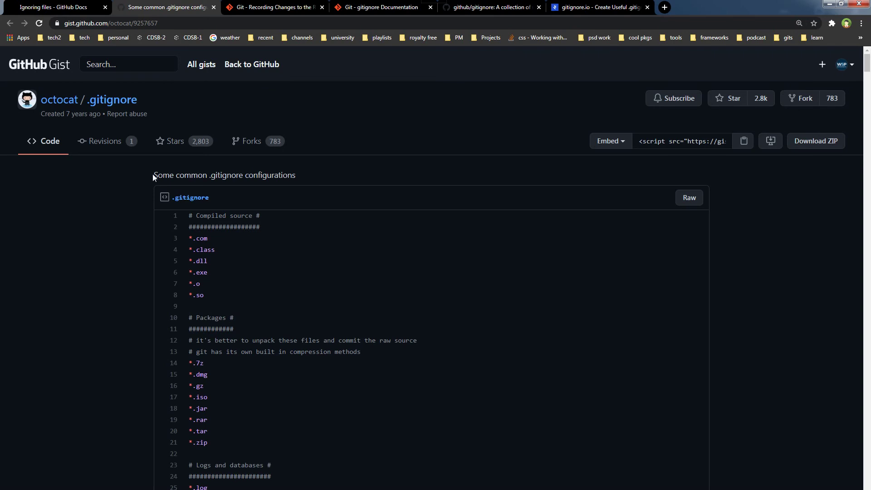
pyautogui.moveTo(152, 174); pyautogui.dragTo(313, 170)
pyautogui.click(372, 216)
pyautogui.scroll(-2, 441, 216)
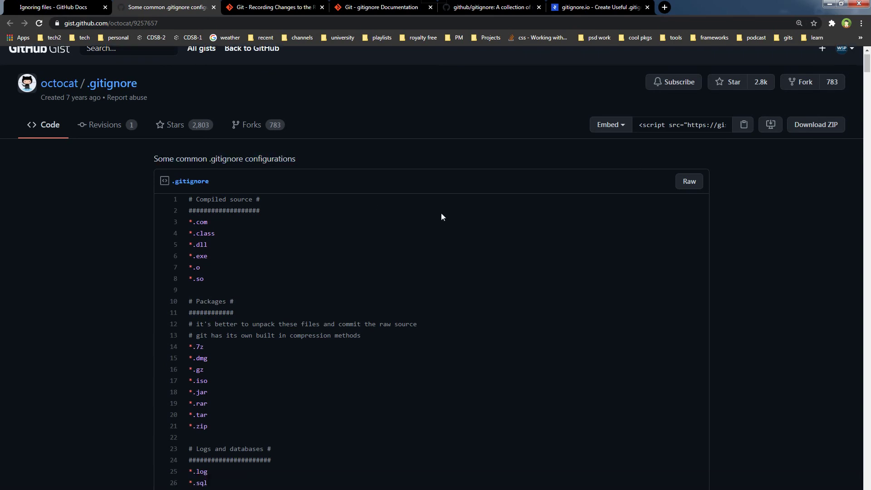
# - Highlight the Compiled source, Packages and OS generated files headings, then go to the Git book
pyautogui.moveTo(198, 80); pyautogui.dragTo(265, 82)
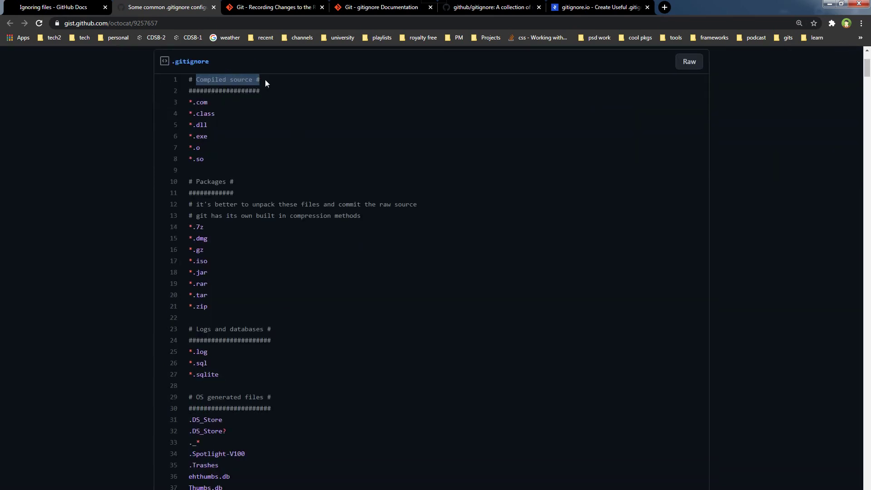
pyautogui.doubleClick(208, 181)
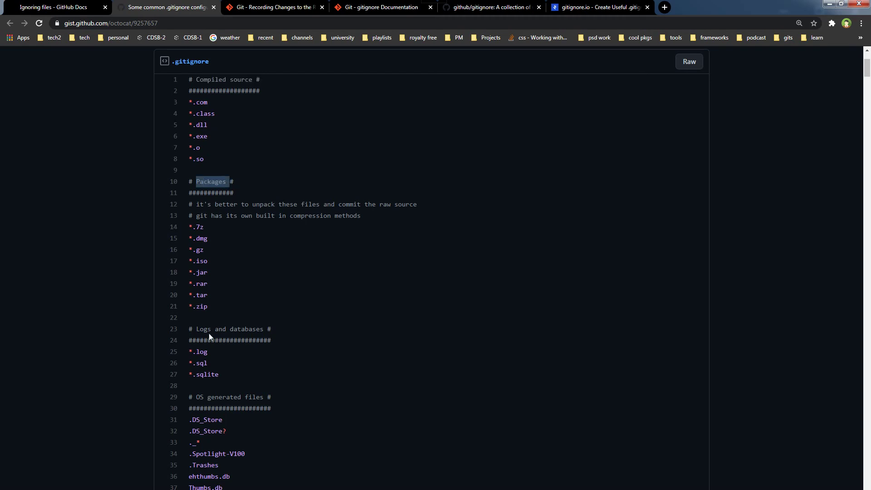
pyautogui.moveTo(196, 329); pyautogui.dragTo(268, 328)
pyautogui.scroll(-3, 344, 312)
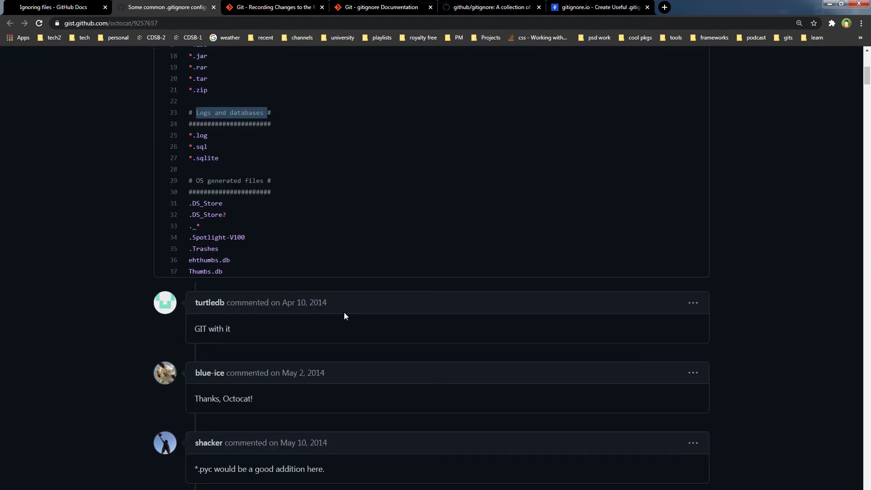
pyautogui.moveTo(196, 170); pyautogui.dragTo(269, 169)
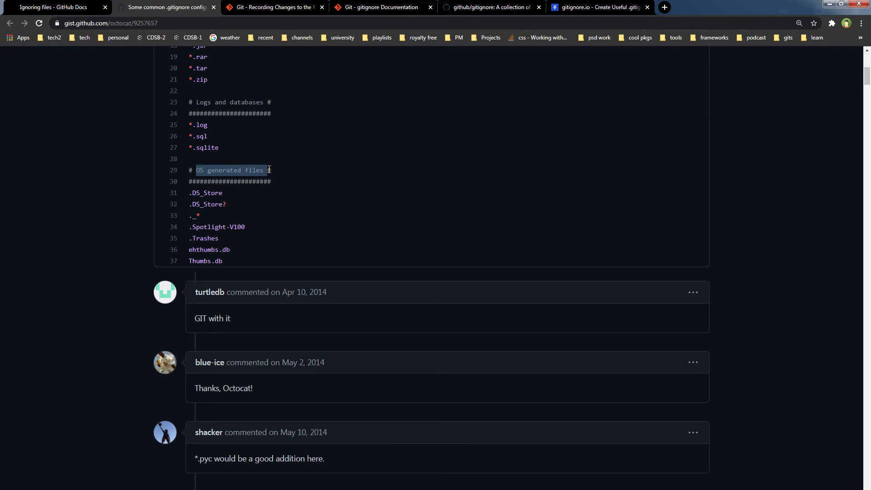
pyautogui.click(325, 212)
pyautogui.moveTo(220, 262); pyautogui.dragTo(177, 249)
pyautogui.click(284, 246)
pyautogui.scroll(5, 346, 255)
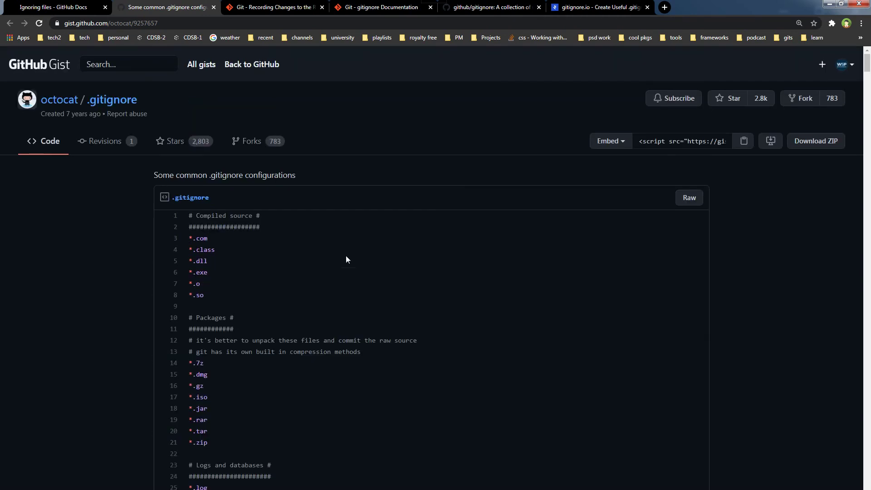
pyautogui.click(275, 7)
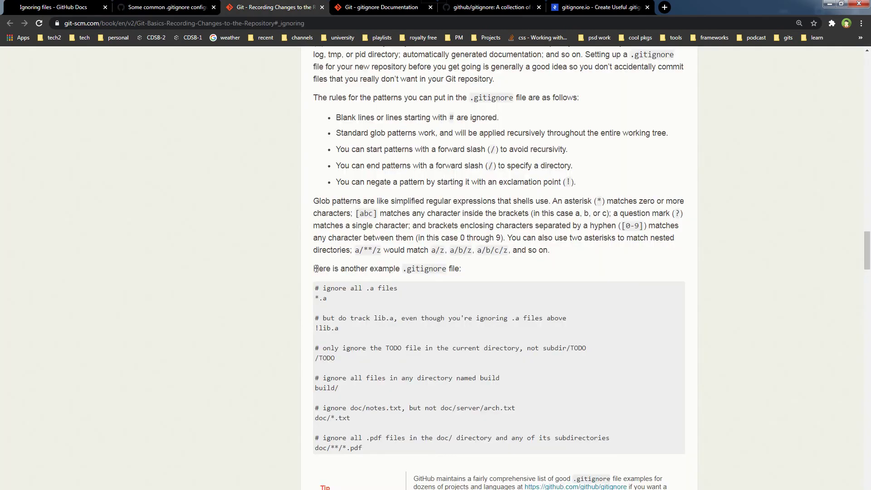
# - Highlight the example file's intro, the *.a rule and lib.a, zooming to 150%
pyautogui.moveTo(317, 269); pyautogui.dragTo(455, 269)
pyautogui.click(453, 269)
pyautogui.moveTo(365, 290); pyautogui.dragTo(395, 290)
pyautogui.moveTo(326, 298); pyautogui.dragTo(316, 301)
pyautogui.click(383, 304)
pyautogui.hotkey('ctrl', '+')
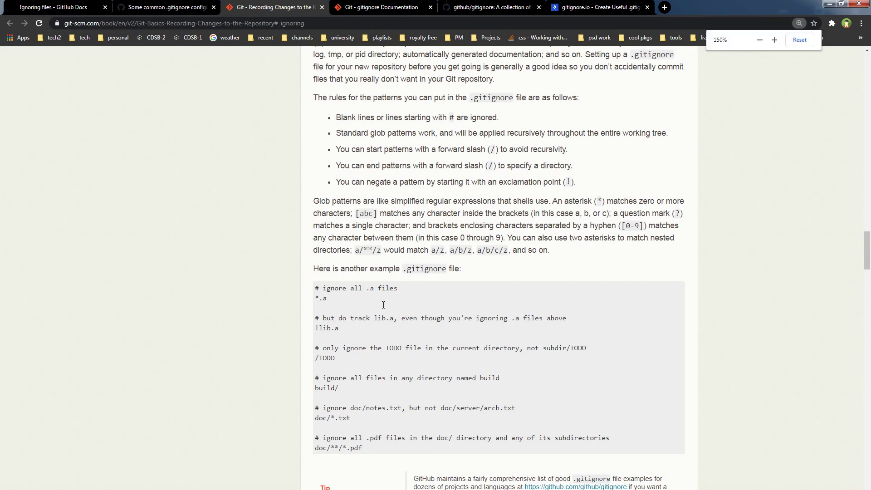
pyautogui.scroll(-3, 384, 306)
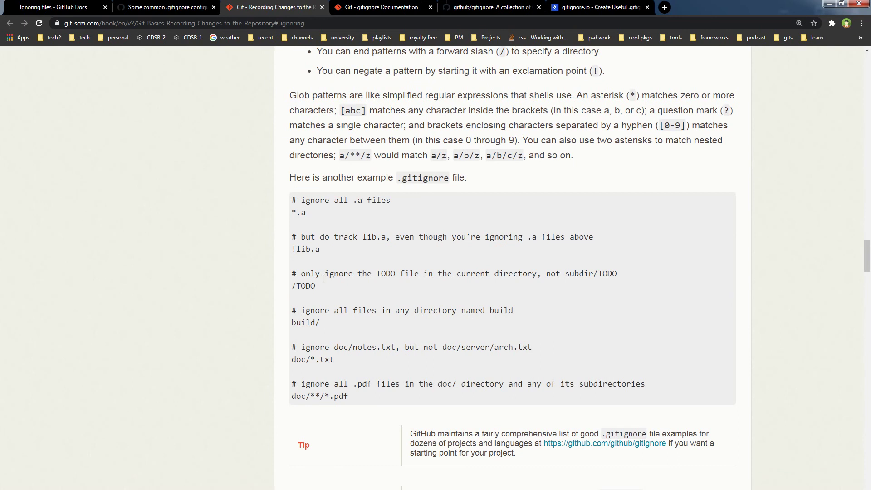
pyautogui.moveTo(363, 236); pyautogui.dragTo(387, 236)
pyautogui.click(296, 250)
# - Highlight the subdir/TODO, /TODO and build/ patterns, select the whole example, then open the reference
pyautogui.moveTo(567, 275); pyautogui.dragTo(615, 274)
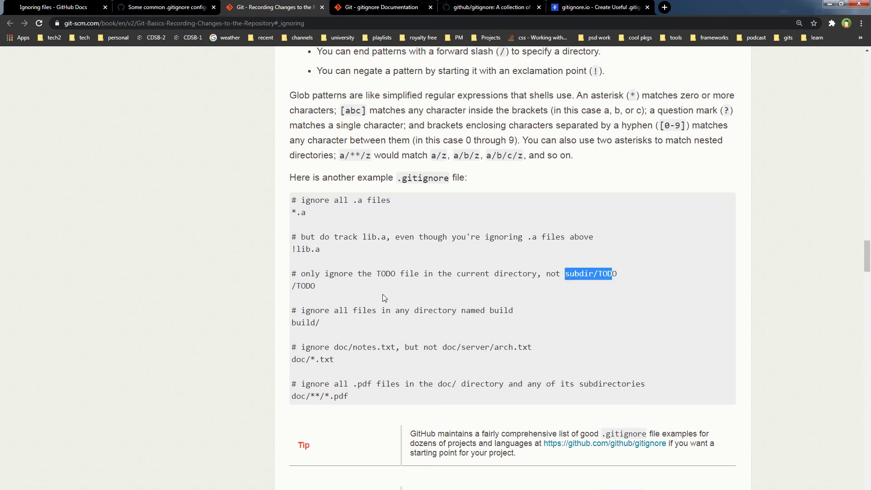
pyautogui.click(309, 294)
pyautogui.moveTo(297, 286); pyautogui.dragTo(291, 287)
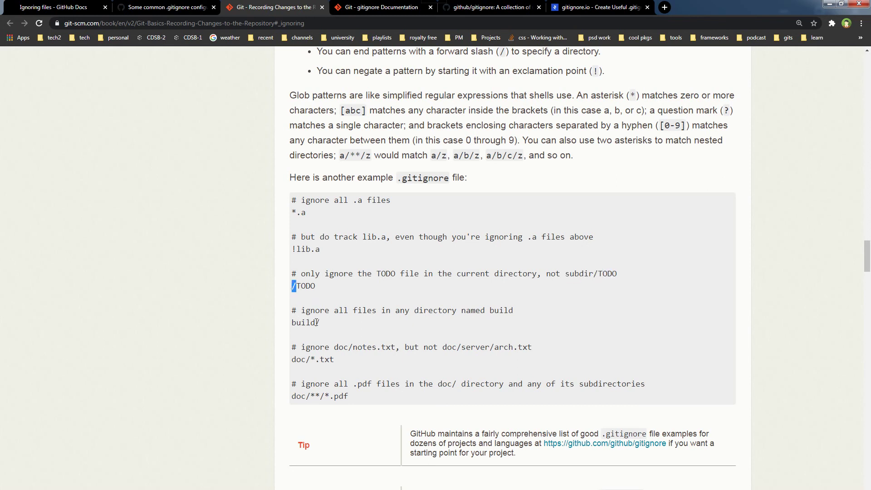
pyautogui.moveTo(314, 322); pyautogui.dragTo(322, 325)
pyautogui.moveTo(350, 397); pyautogui.dragTo(429, 199)
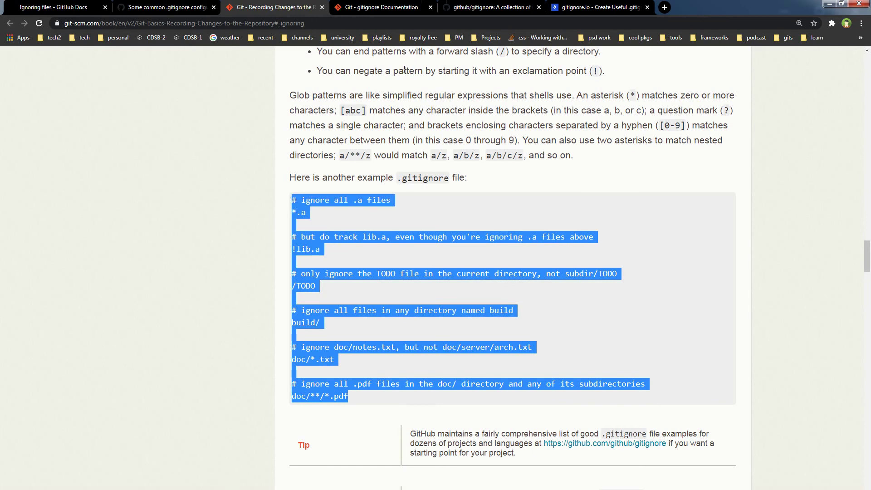
pyautogui.click(374, 7)
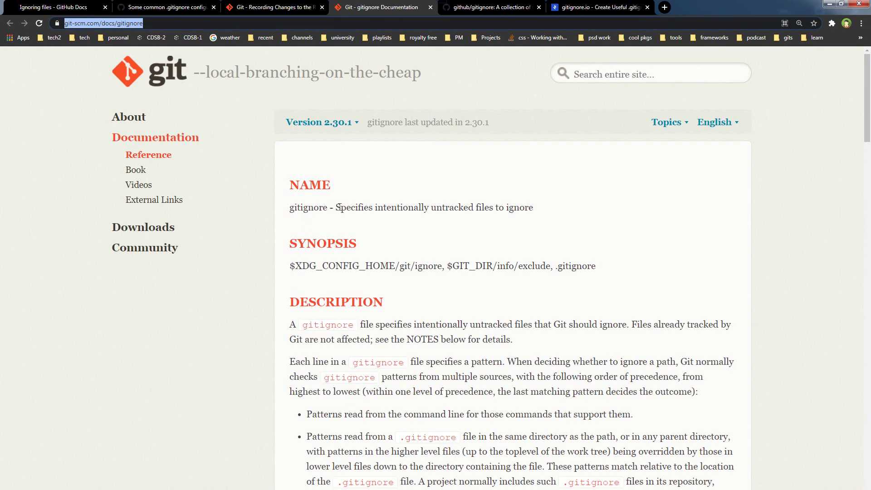
# - Highlight the gitignore reference's one-line description, then switch to the github/gitignore collection
pyautogui.moveTo(375, 208); pyautogui.dragTo(533, 207)
pyautogui.click(533, 208)
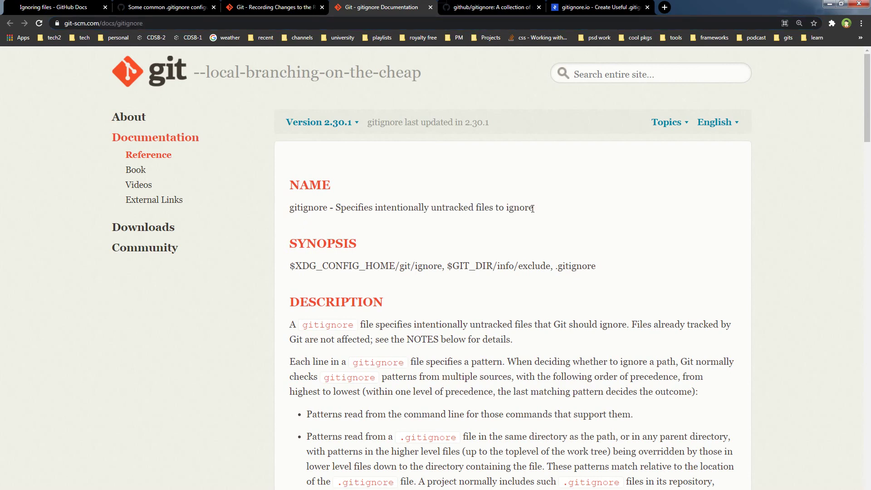
pyautogui.scroll(-3, 603, 245)
pyautogui.scroll(-5, 602, 245)
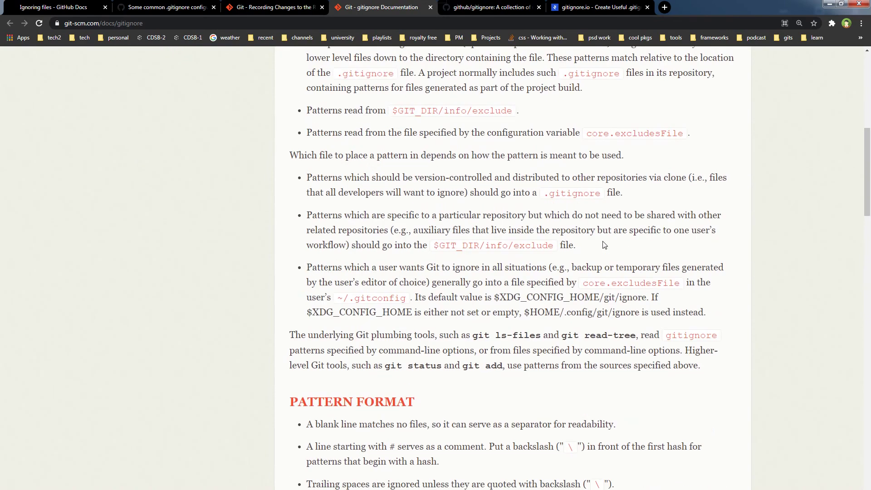
pyautogui.scroll(-2, 603, 245)
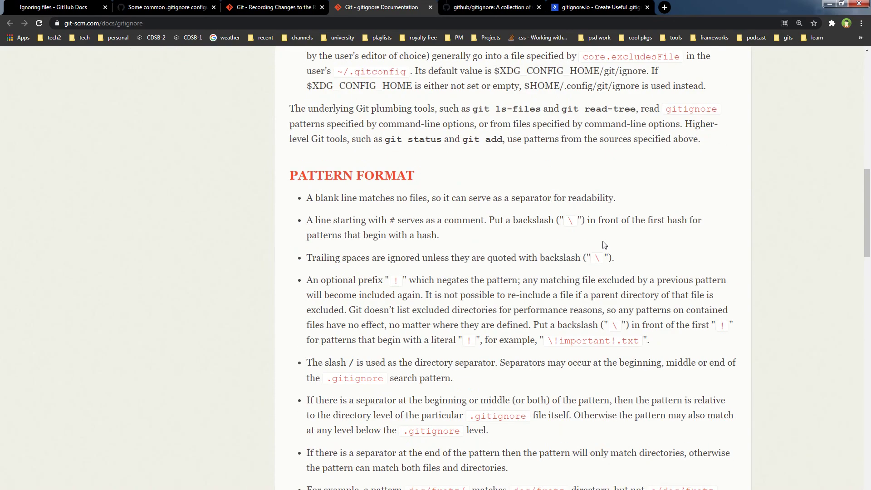
pyautogui.scroll(-1, 602, 245)
pyautogui.scroll(-2, 602, 245)
pyautogui.scroll(-1, 603, 245)
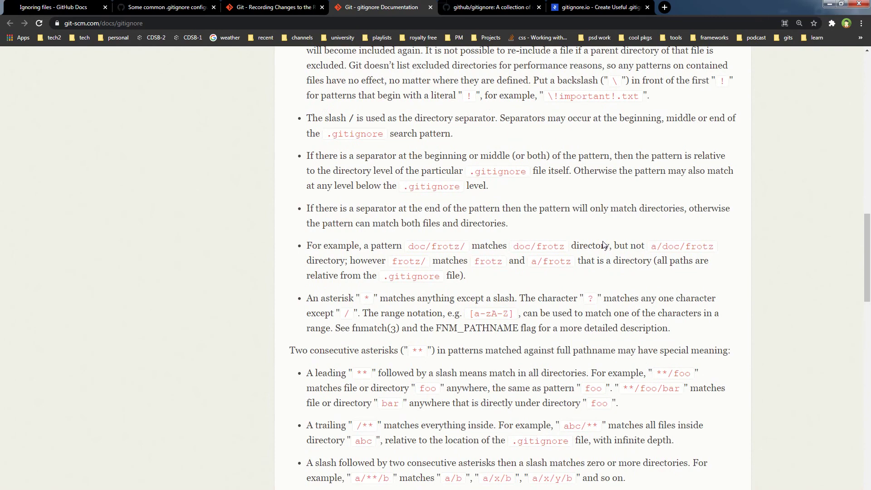
pyautogui.scroll(-3, 602, 245)
pyautogui.scroll(-2, 602, 246)
pyautogui.scroll(-2, 603, 245)
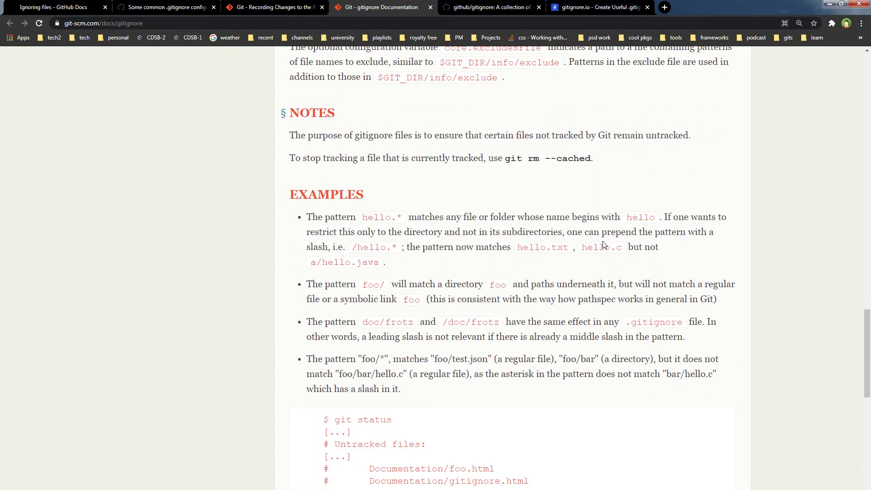
pyautogui.scroll(-2, 602, 245)
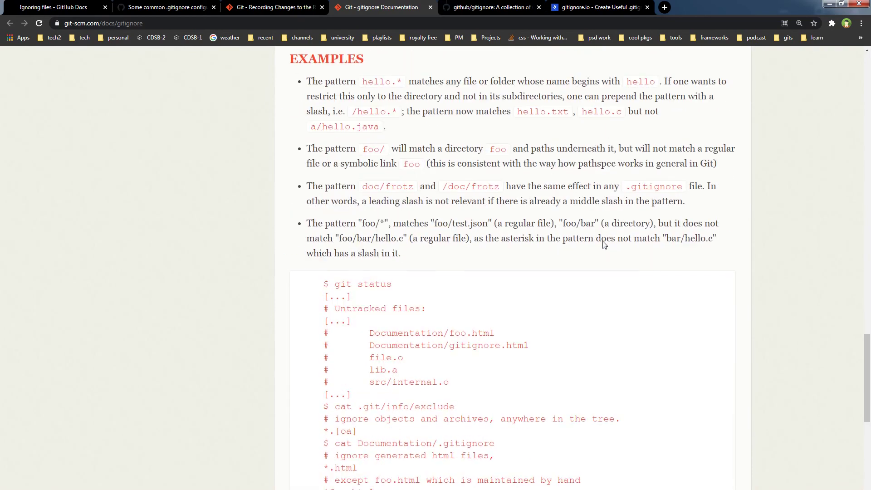
pyautogui.click(462, 9)
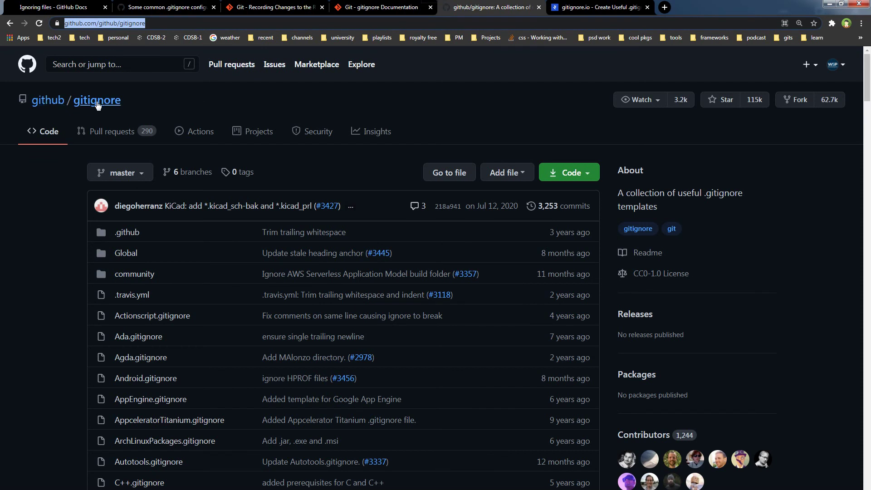
# - Find and open Node.gitignore in the collection, then return to the list
pyautogui.click(56, 270)
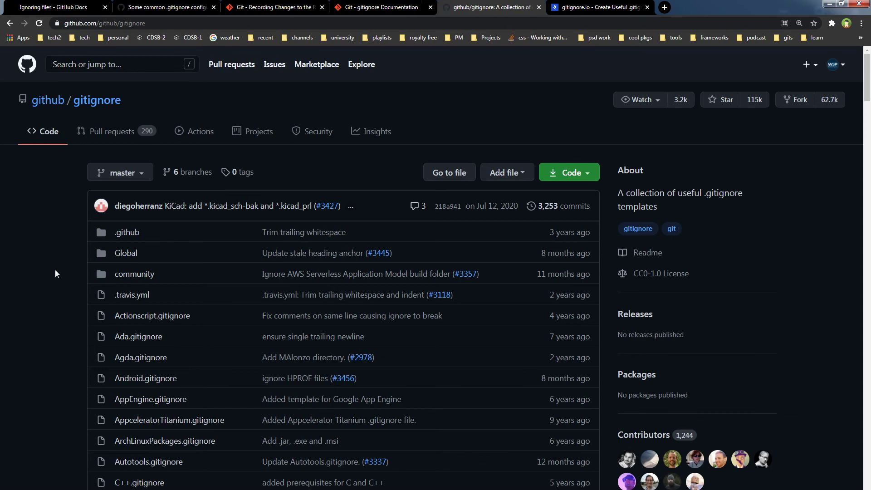
pyautogui.scroll(-3, 55, 271)
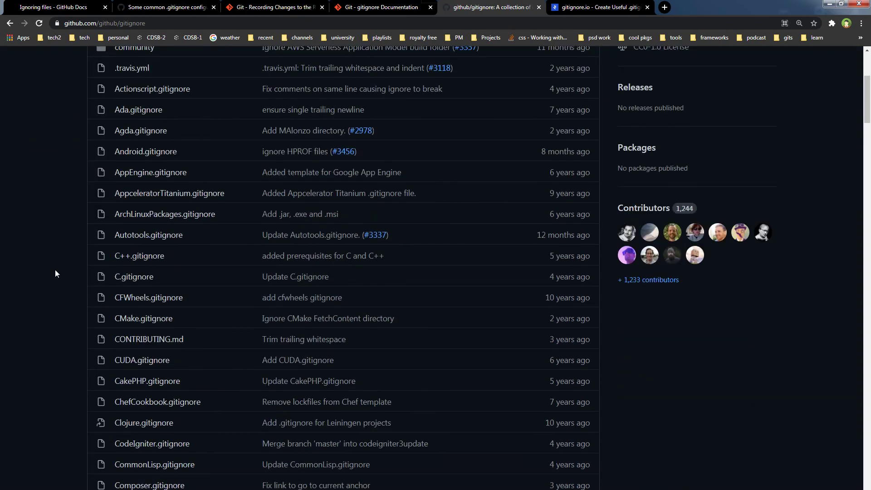
pyautogui.hotkey('ctrl', 'f')
pyautogui.write('node')
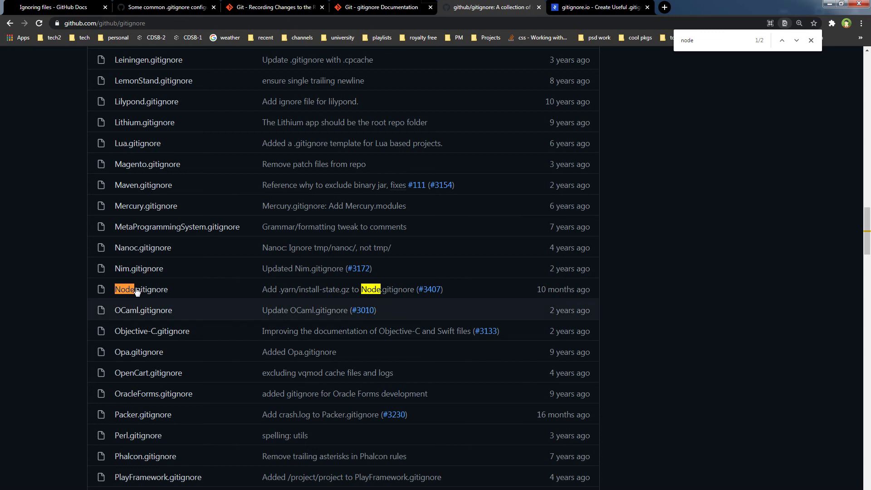
pyautogui.click(150, 291)
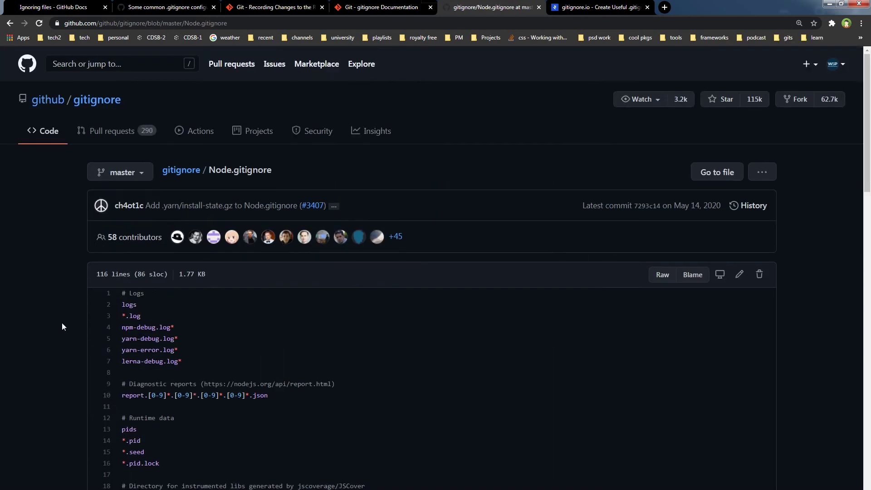
pyautogui.scroll(-5, 67, 313)
pyautogui.scroll(-5, 71, 296)
pyautogui.scroll(-3, 72, 299)
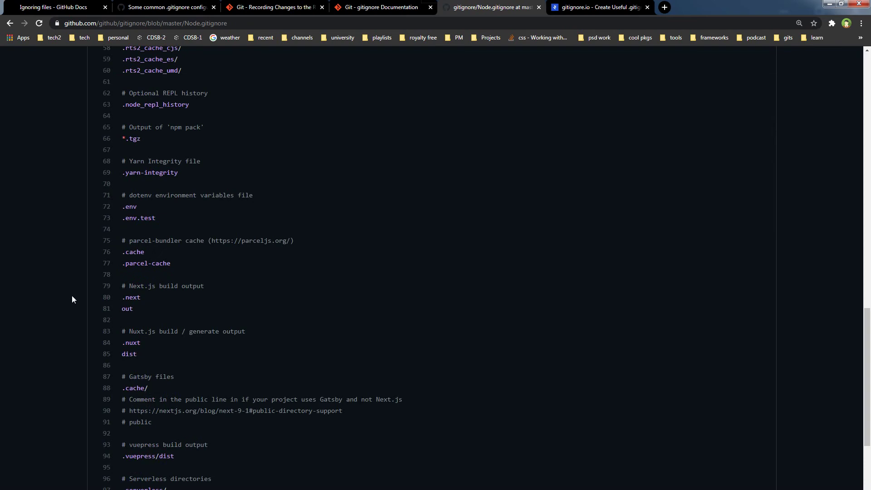
pyautogui.scroll(8, 72, 298)
pyautogui.scroll(1, 57, 183)
pyautogui.hotkey('alt', 'Left')
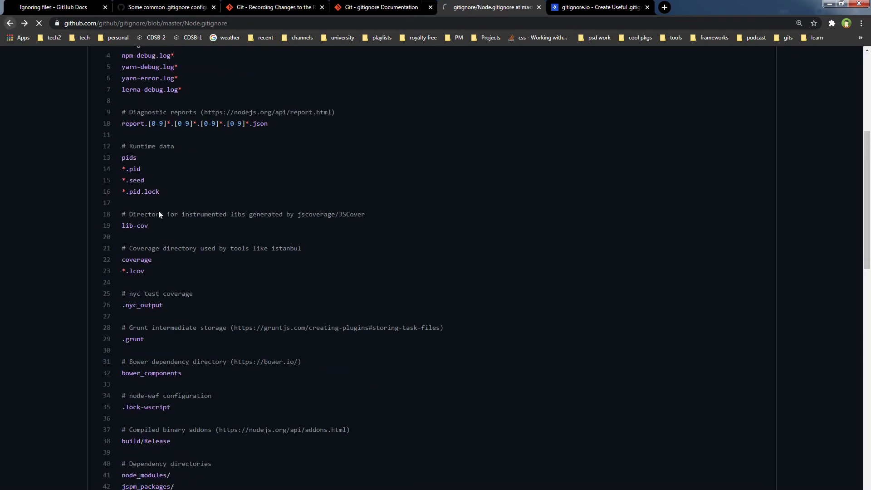
# - Find and open Laravel.gitignore, return, highlight the repository description, then switch to gitignore.io
pyautogui.hotkey('ctrl', 'f')
pyautogui.write('laravel')
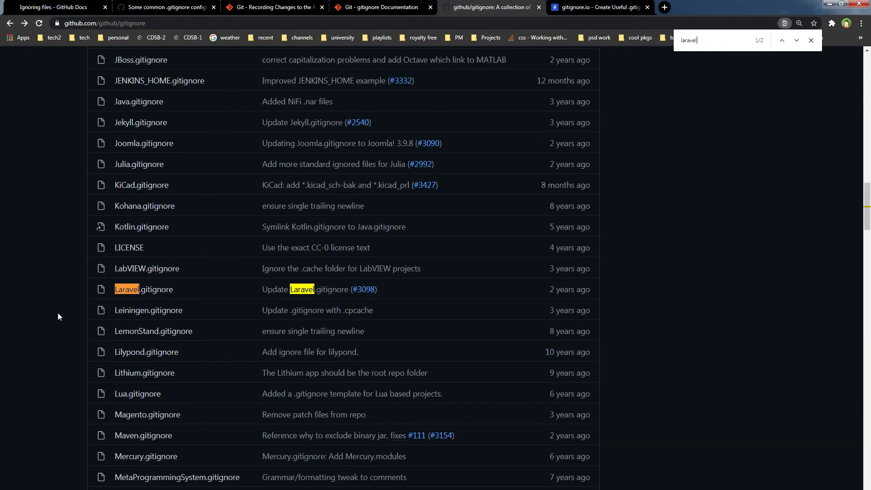
pyautogui.click(161, 293)
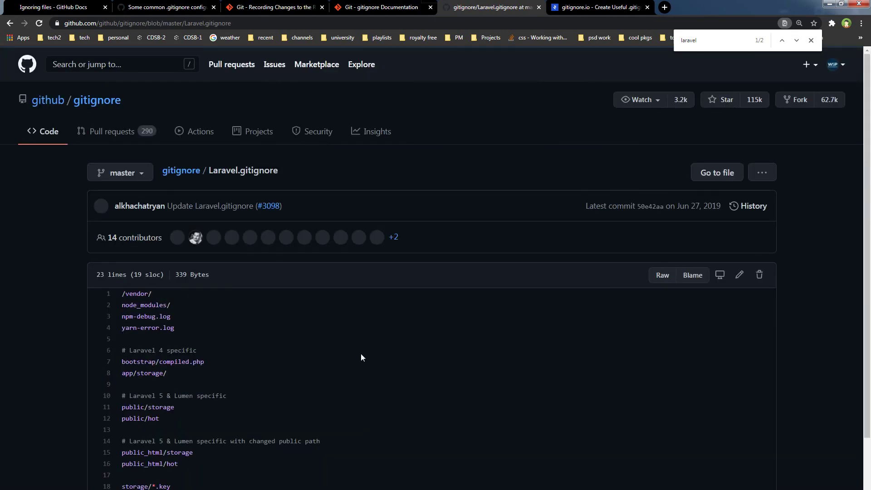
pyautogui.scroll(-1, 360, 358)
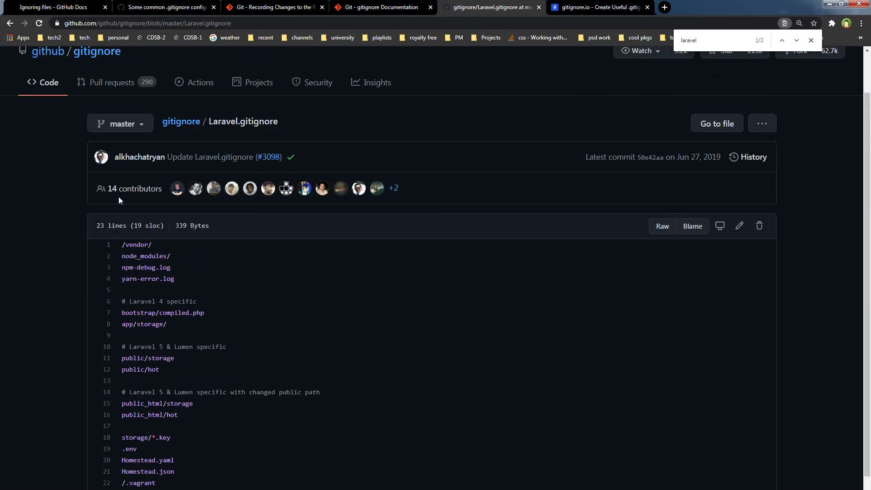
pyautogui.scroll(1, 119, 197)
pyautogui.click(10, 23)
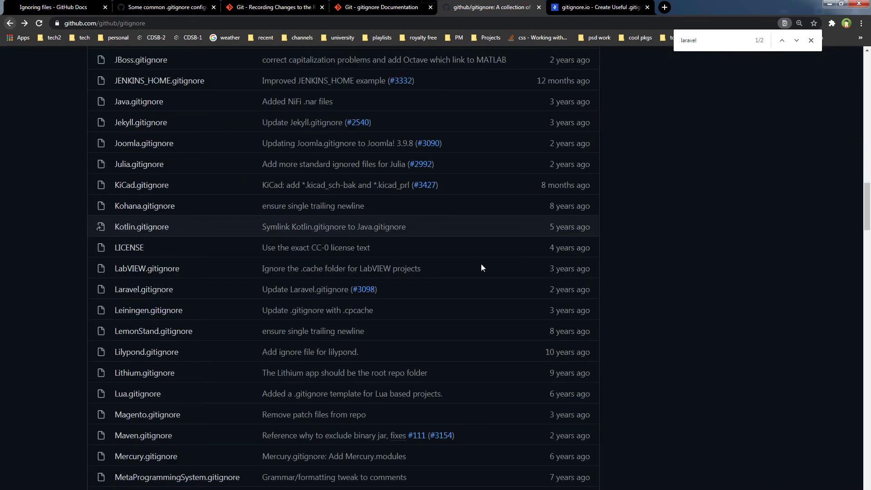
pyautogui.scroll(1, 481, 267)
pyautogui.scroll(8, 481, 269)
pyautogui.scroll(5, 480, 269)
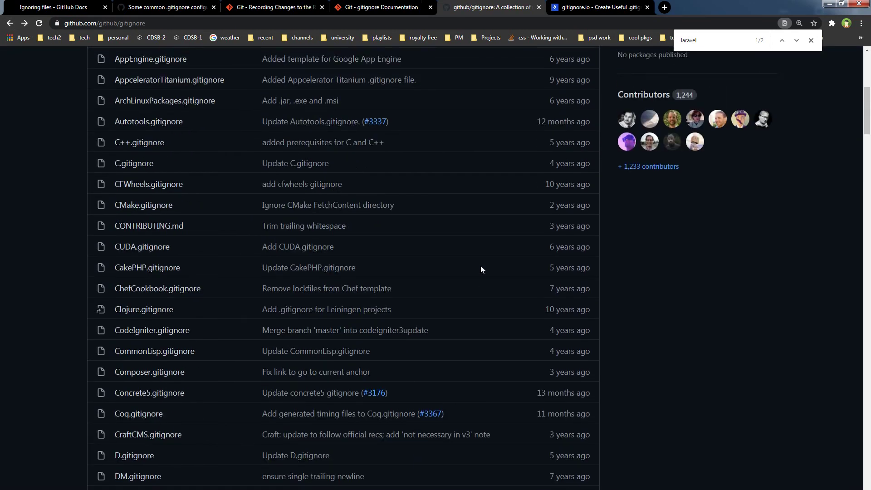
pyautogui.scroll(5, 480, 270)
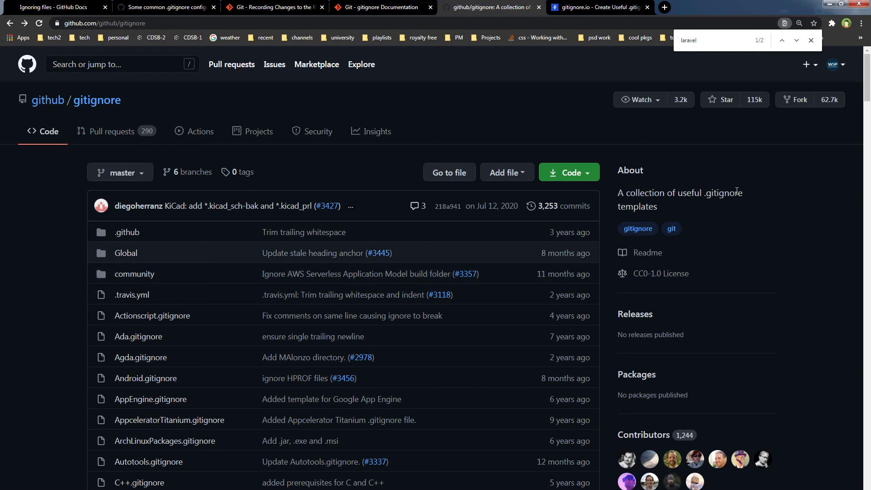
pyautogui.moveTo(658, 207); pyautogui.dragTo(618, 193)
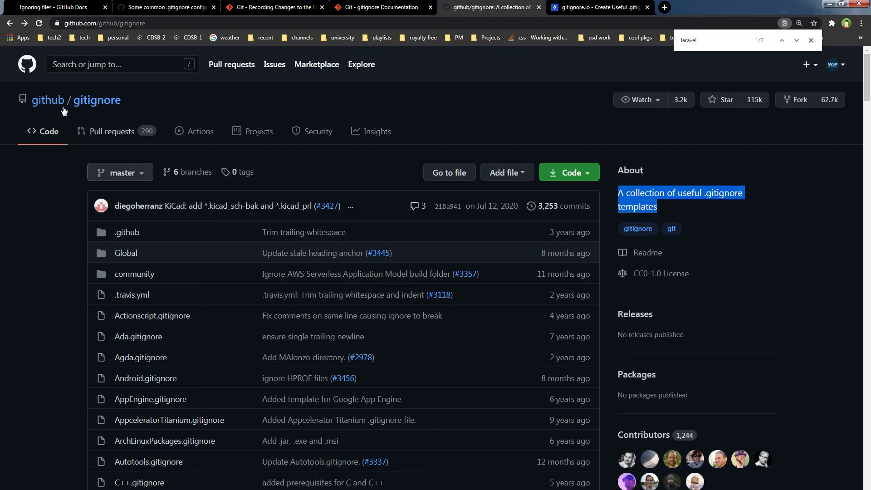
pyautogui.click(40, 217)
pyautogui.hotkey('ctrl', 'Tab')
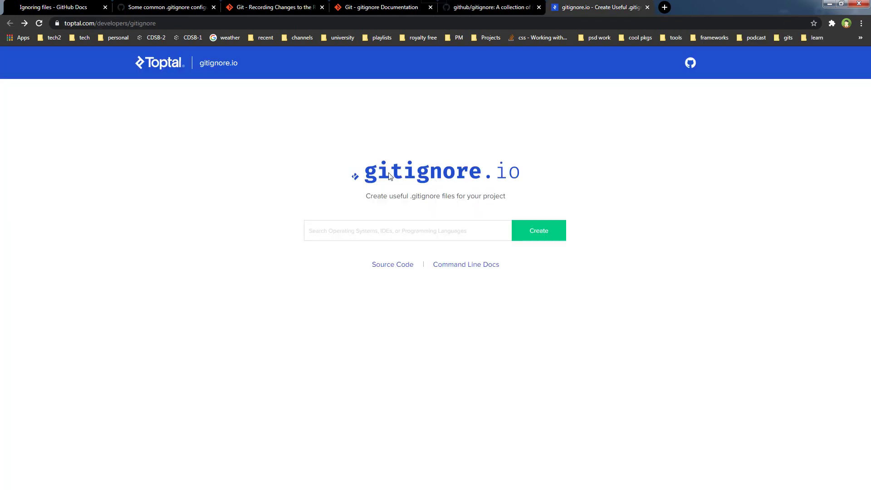
# - Switch from gitignore.io back to the github/gitignore repository tab in the browser
pyautogui.moveTo(368, 167); pyautogui.dragTo(568, 168)
pyautogui.click(468, 5)
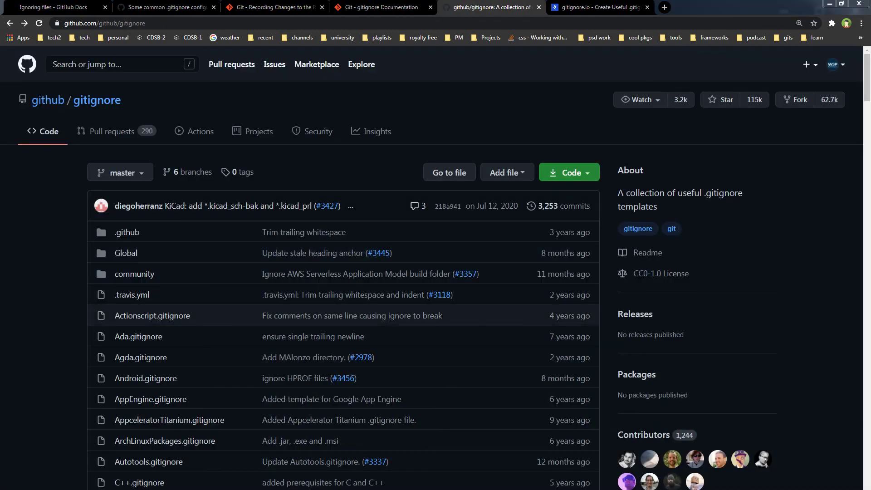